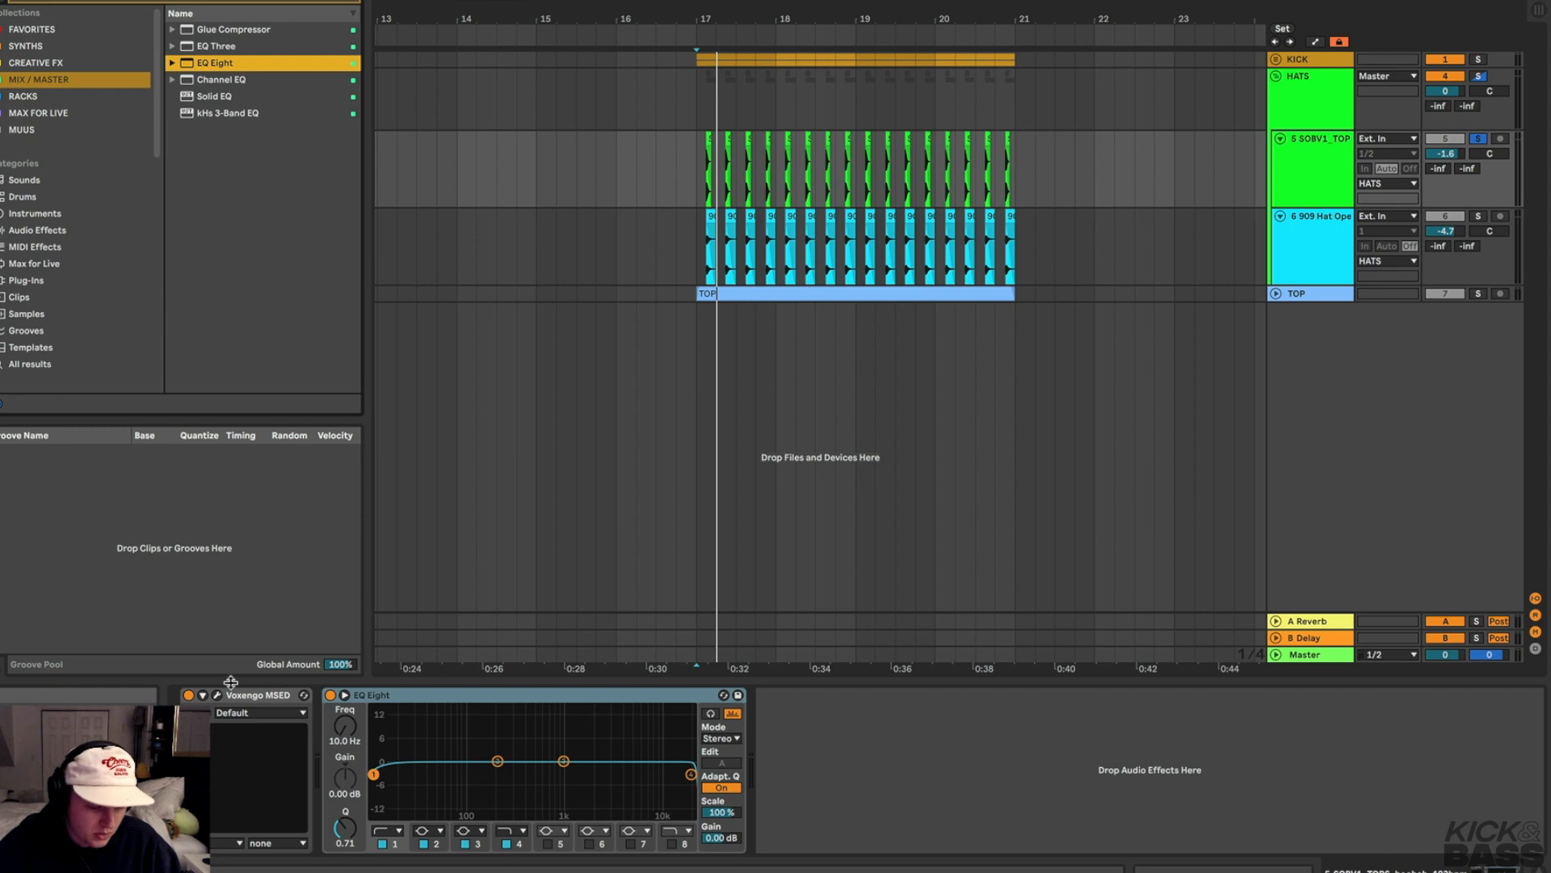
# Raise the EQ Eight low-cut band's frequency to about 474 Hz and start playback
pyautogui.moveTo(371, 774); pyautogui.dragTo(533, 776)
pyautogui.press('space')
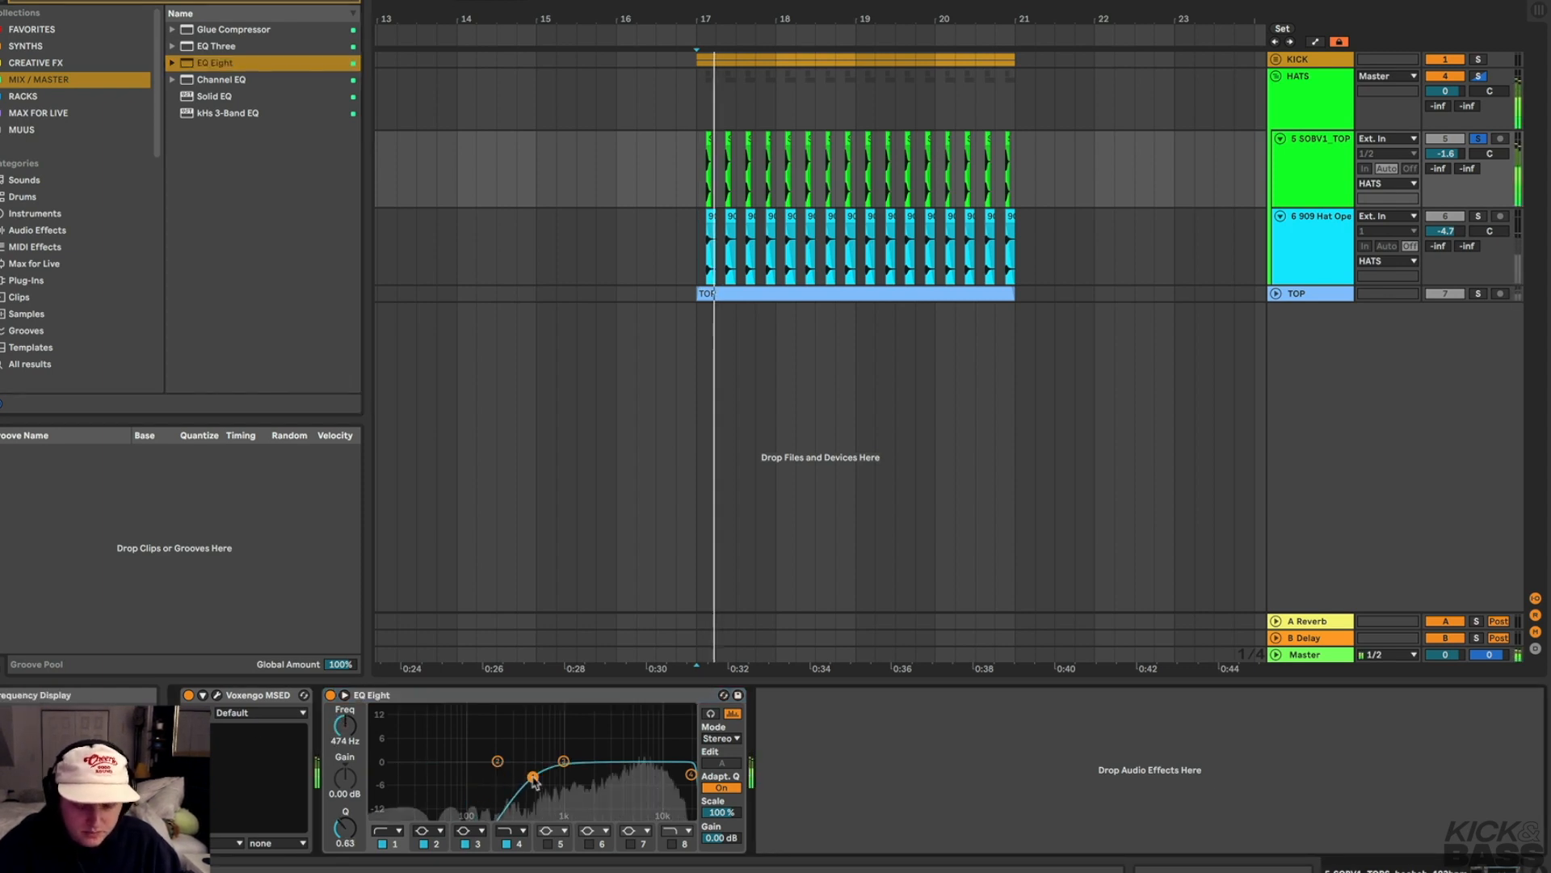
# Search the browser for Utility and insert it between Voxengo MSED and EQ Eight
pyautogui.click(63, 2)
pyautogui.write('ut')
pyautogui.moveTo(220, 31); pyautogui.dragTo(321, 763)
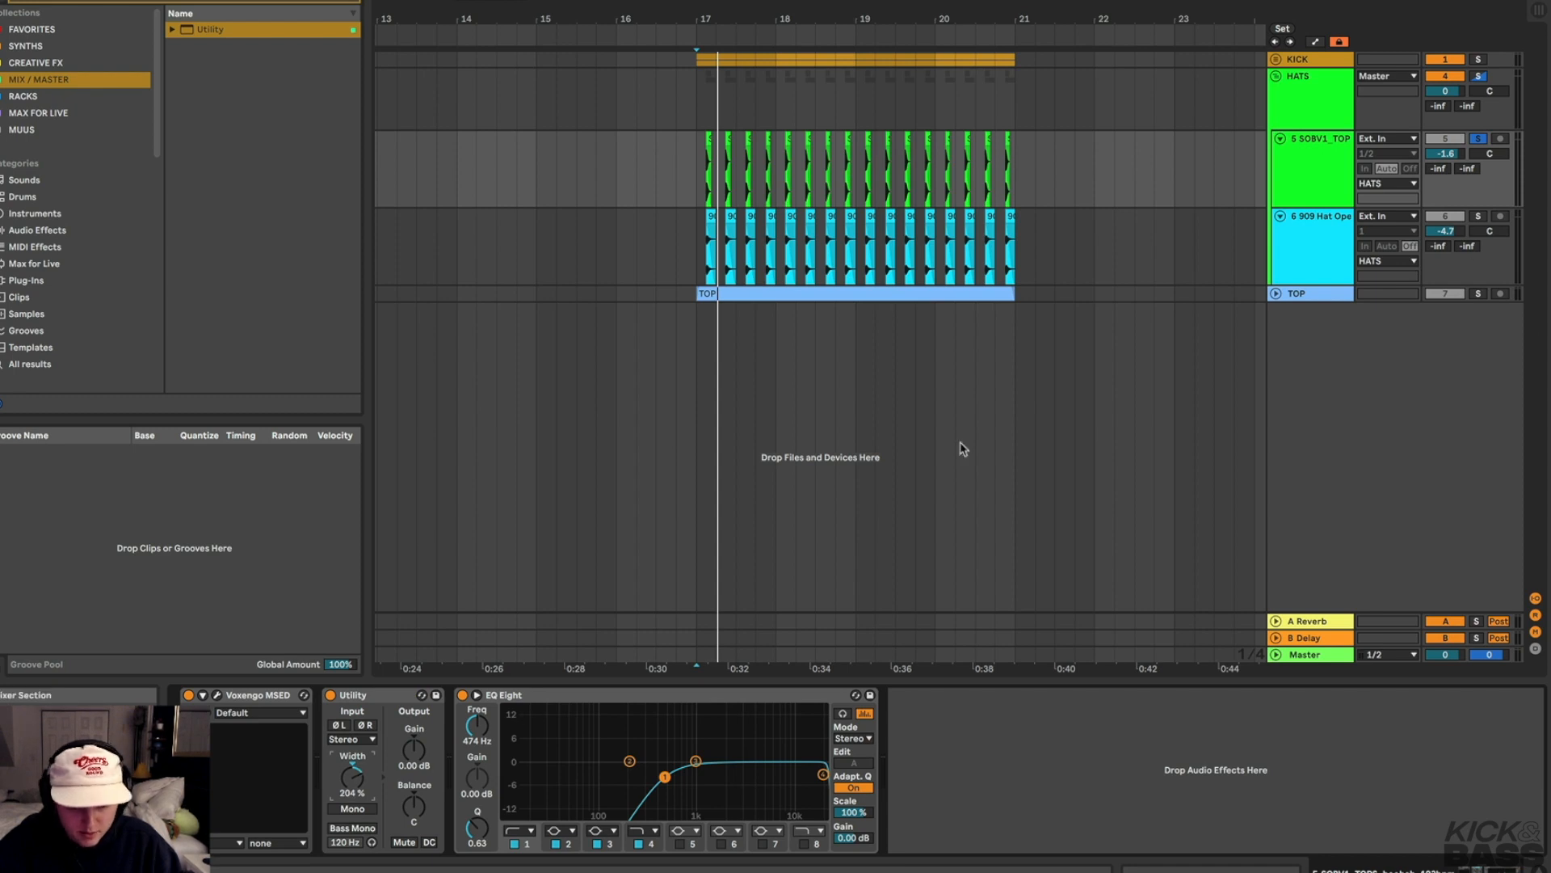
# Play the track and widen the inserted Utility's stereo width to about 237%
pyautogui.press('space')
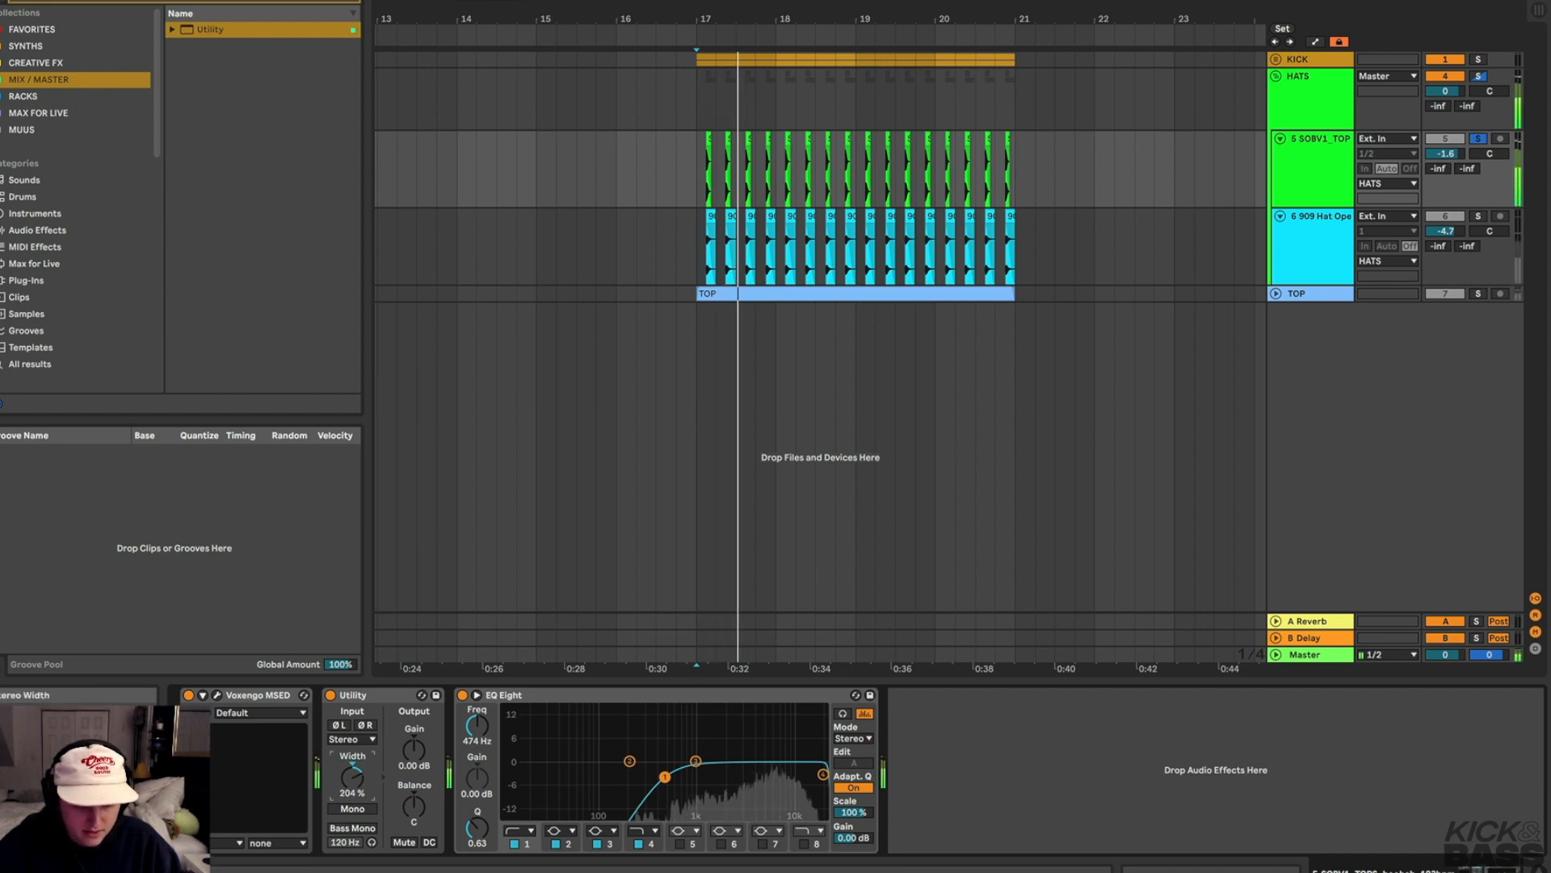
pyautogui.moveTo(356, 784); pyautogui.dragTo(355, 771)
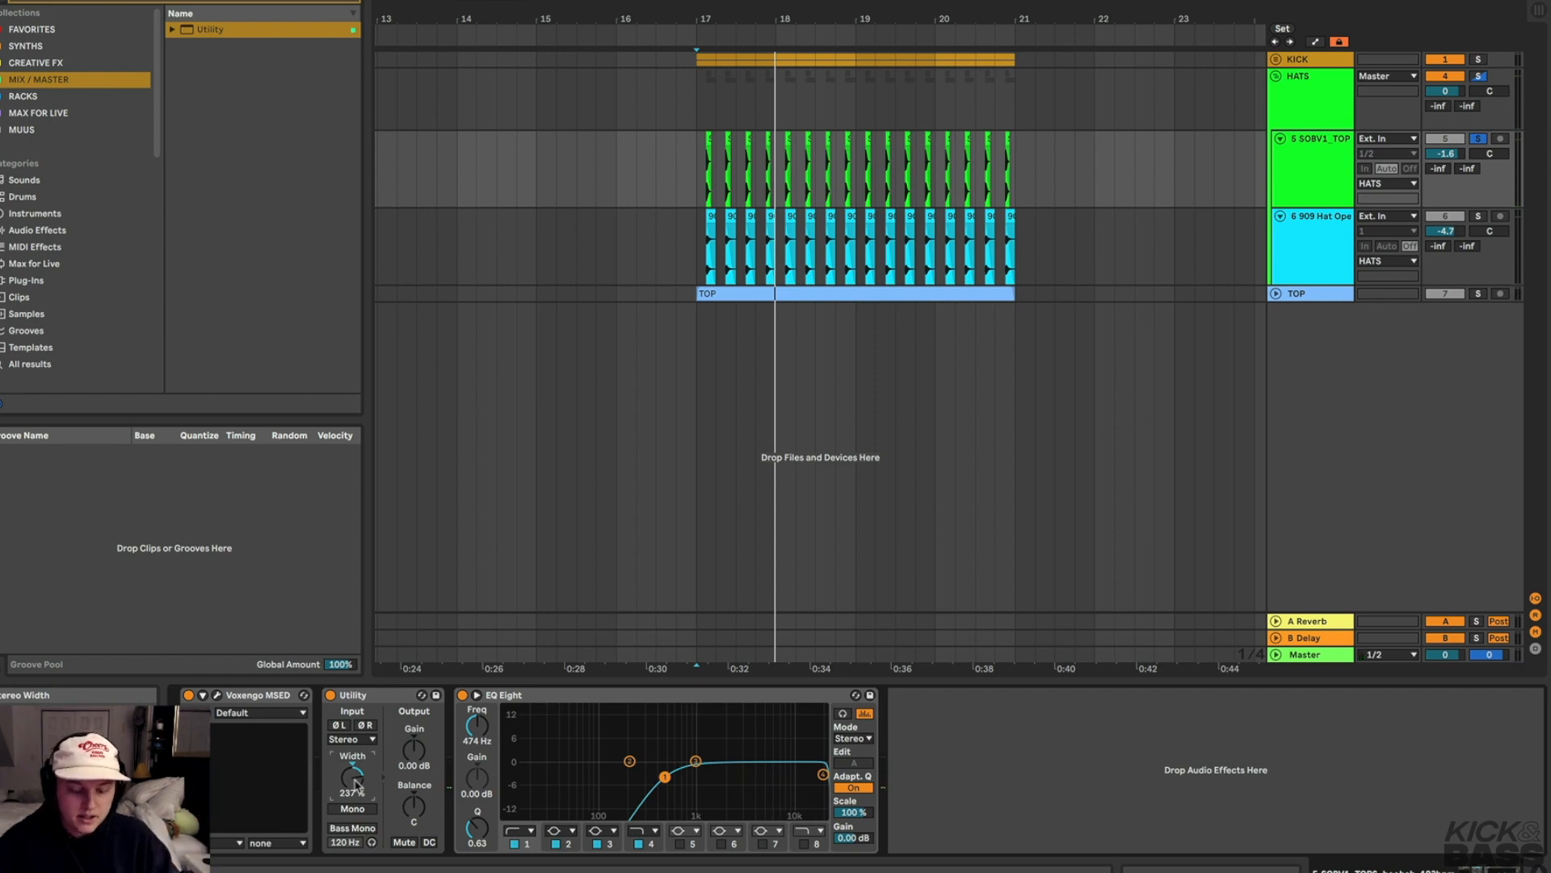
# Add a second Utility at the end of the chain and switch on its Mono
pyautogui.doubleClick(229, 32)
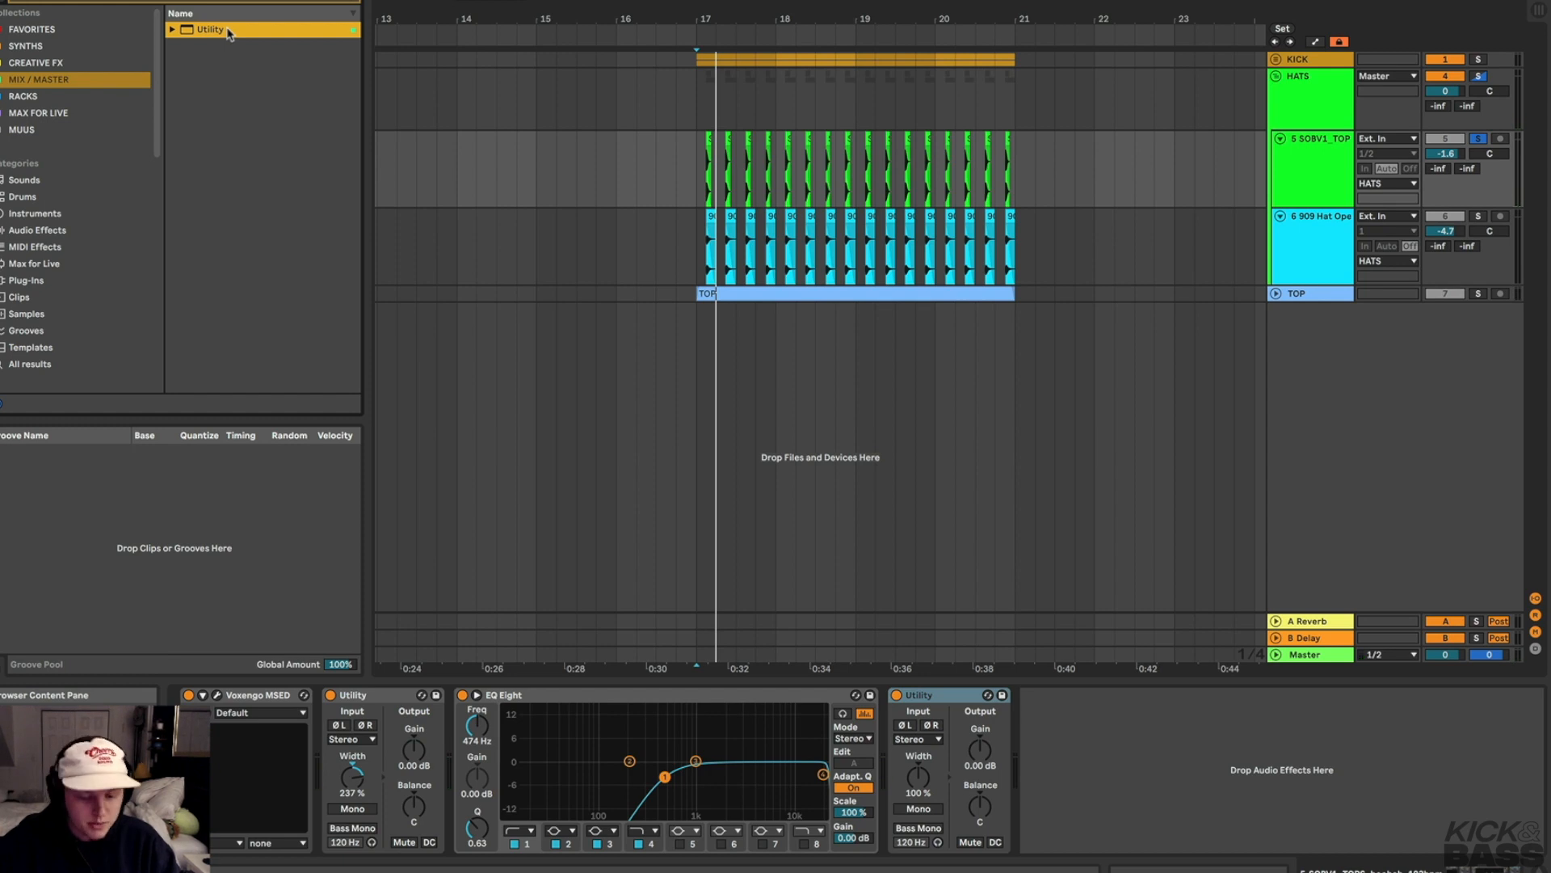
pyautogui.click(951, 699)
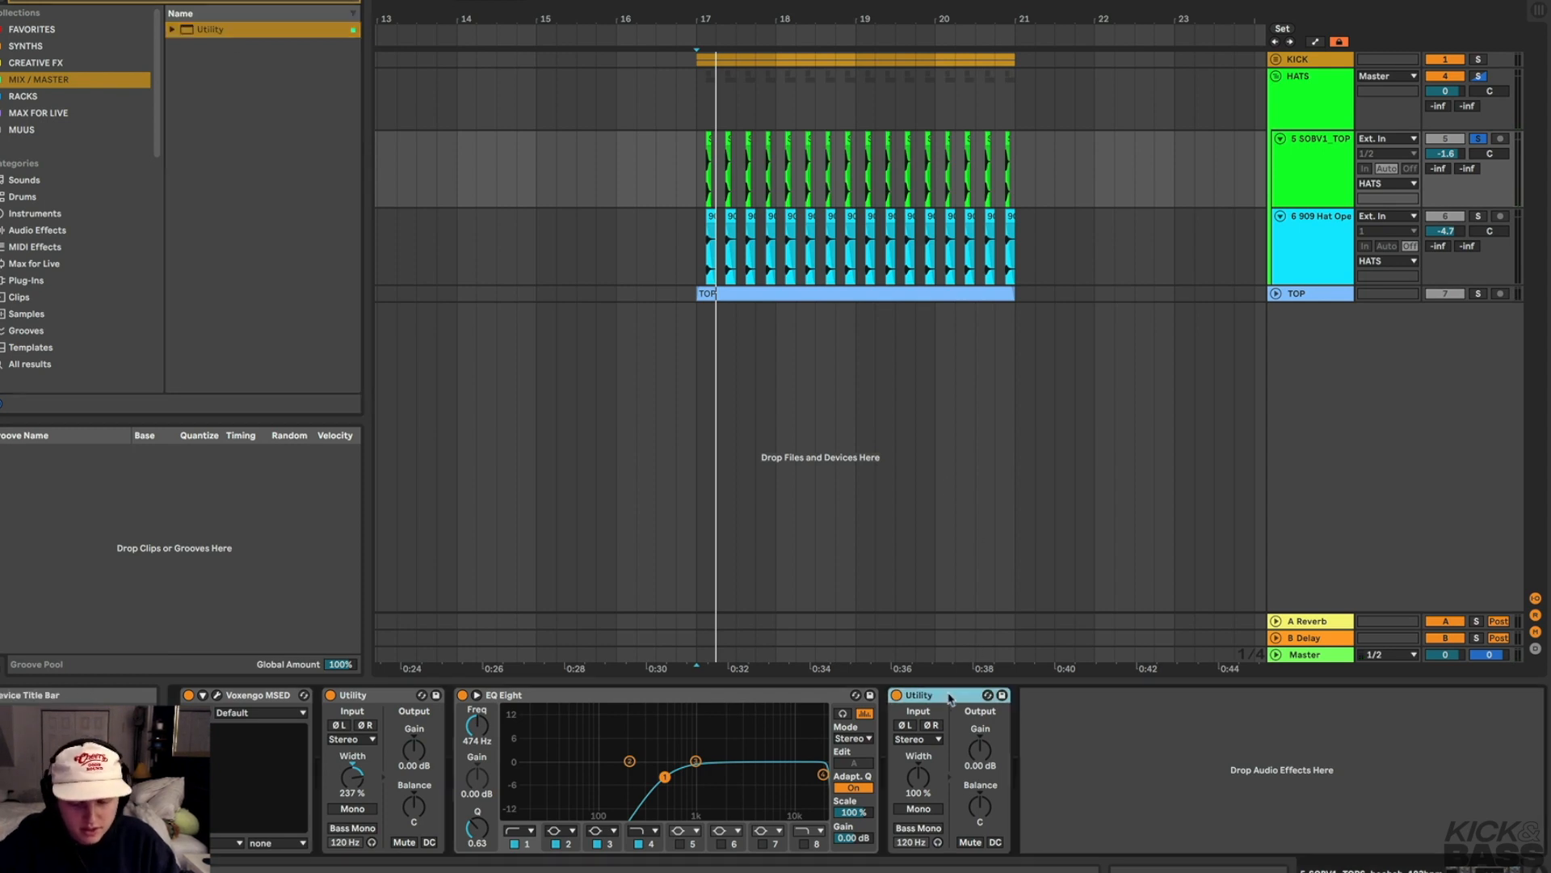
pyautogui.click(920, 809)
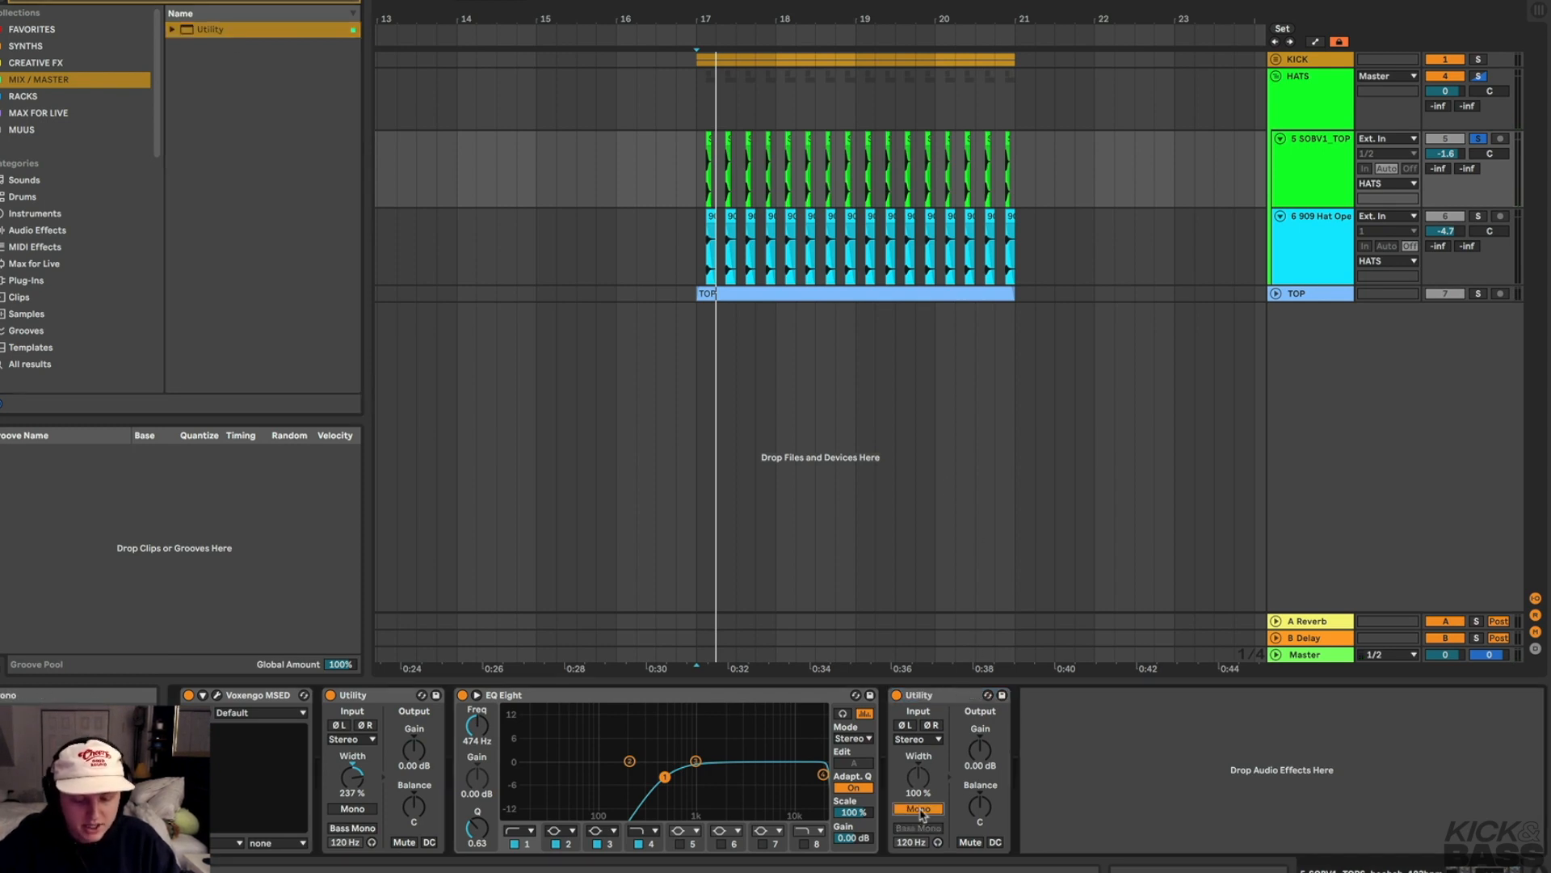
# Raise the first Utility's width to about 257% and toggle the second Utility's Mono during playback
pyautogui.moveTo(356, 788); pyautogui.dragTo(356, 780)
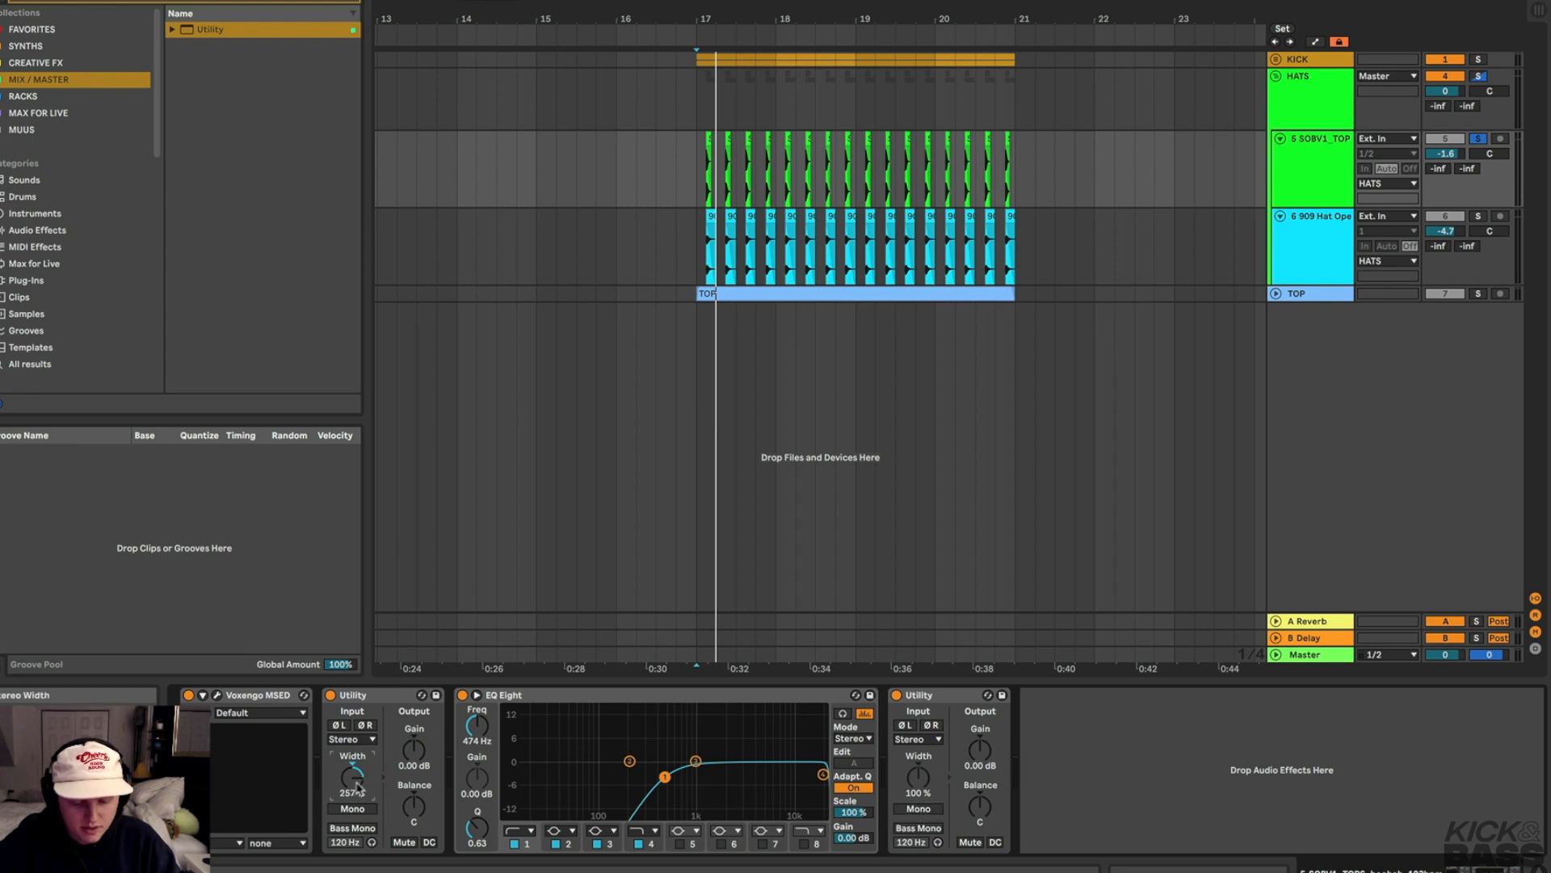
pyautogui.click(921, 810)
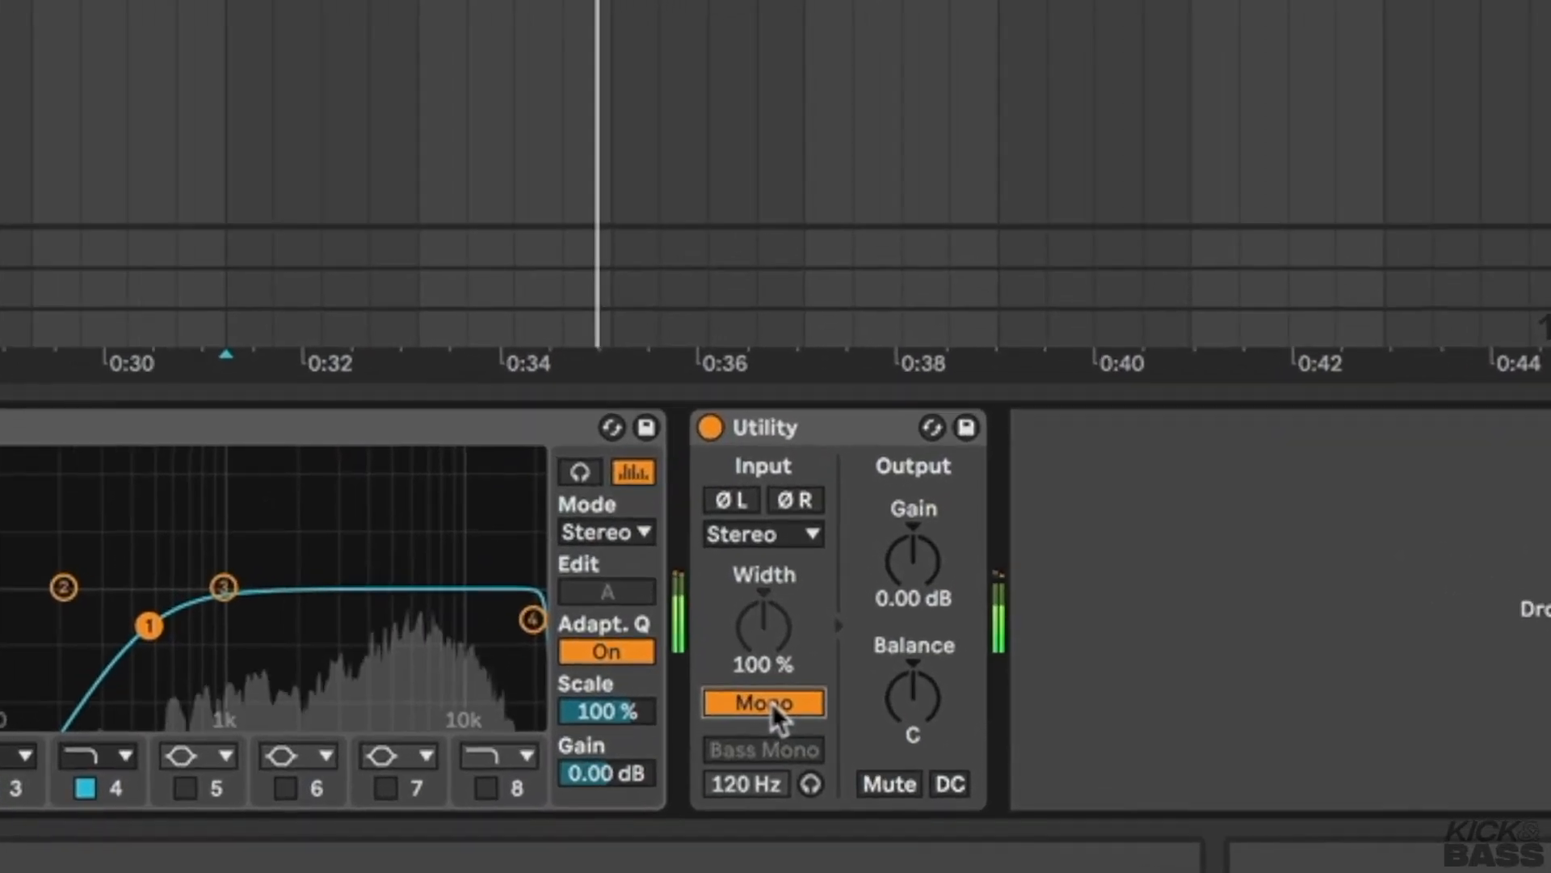
pyautogui.click(814, 735)
pyautogui.click(815, 736)
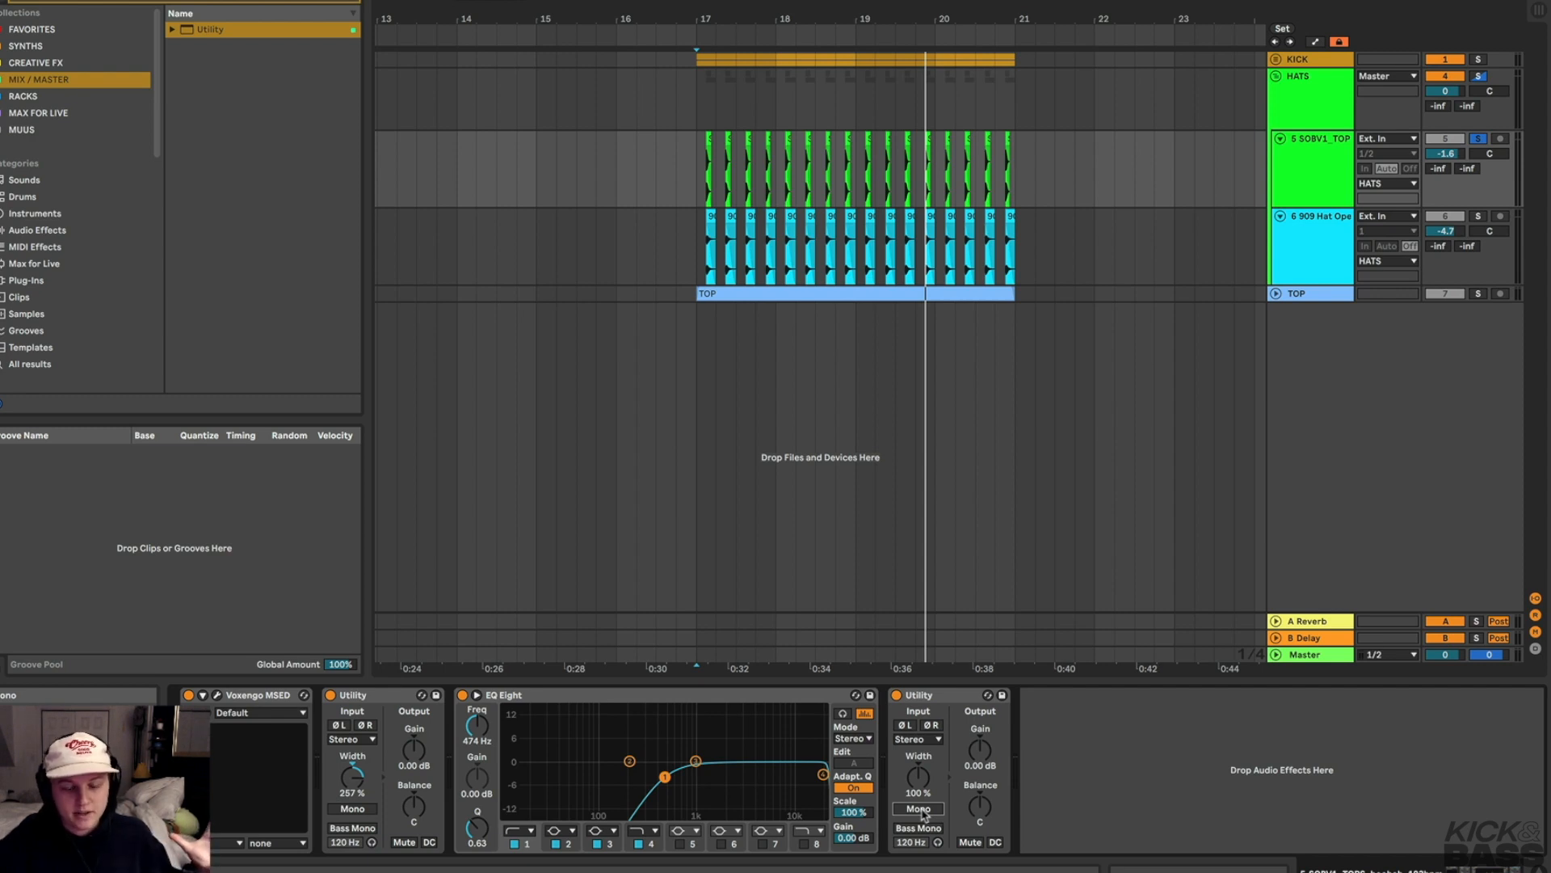
pyautogui.press('space')
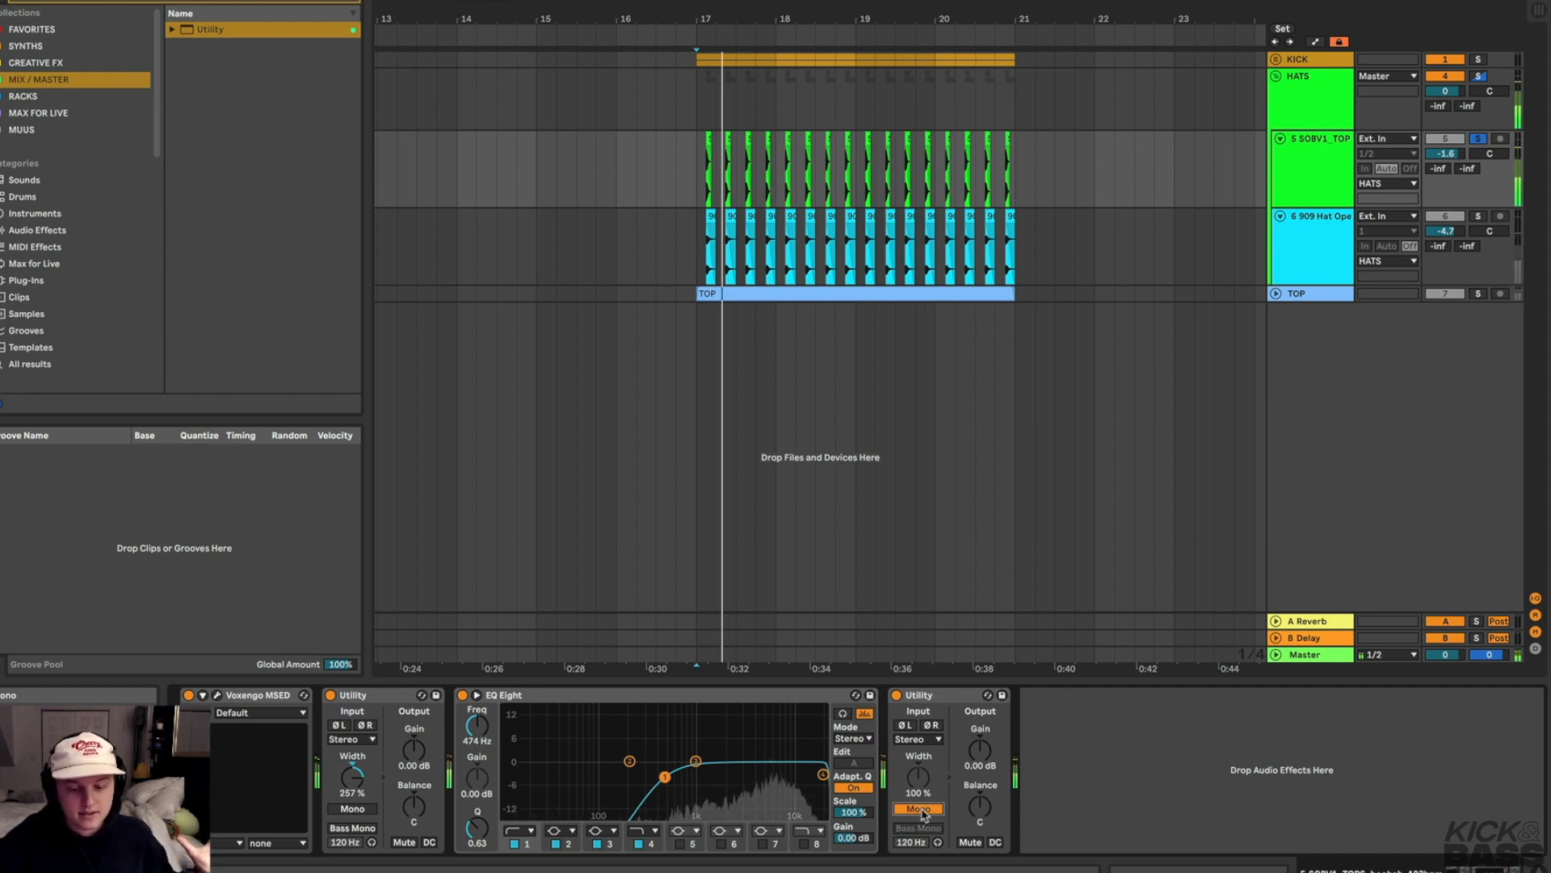
pyautogui.press('space')
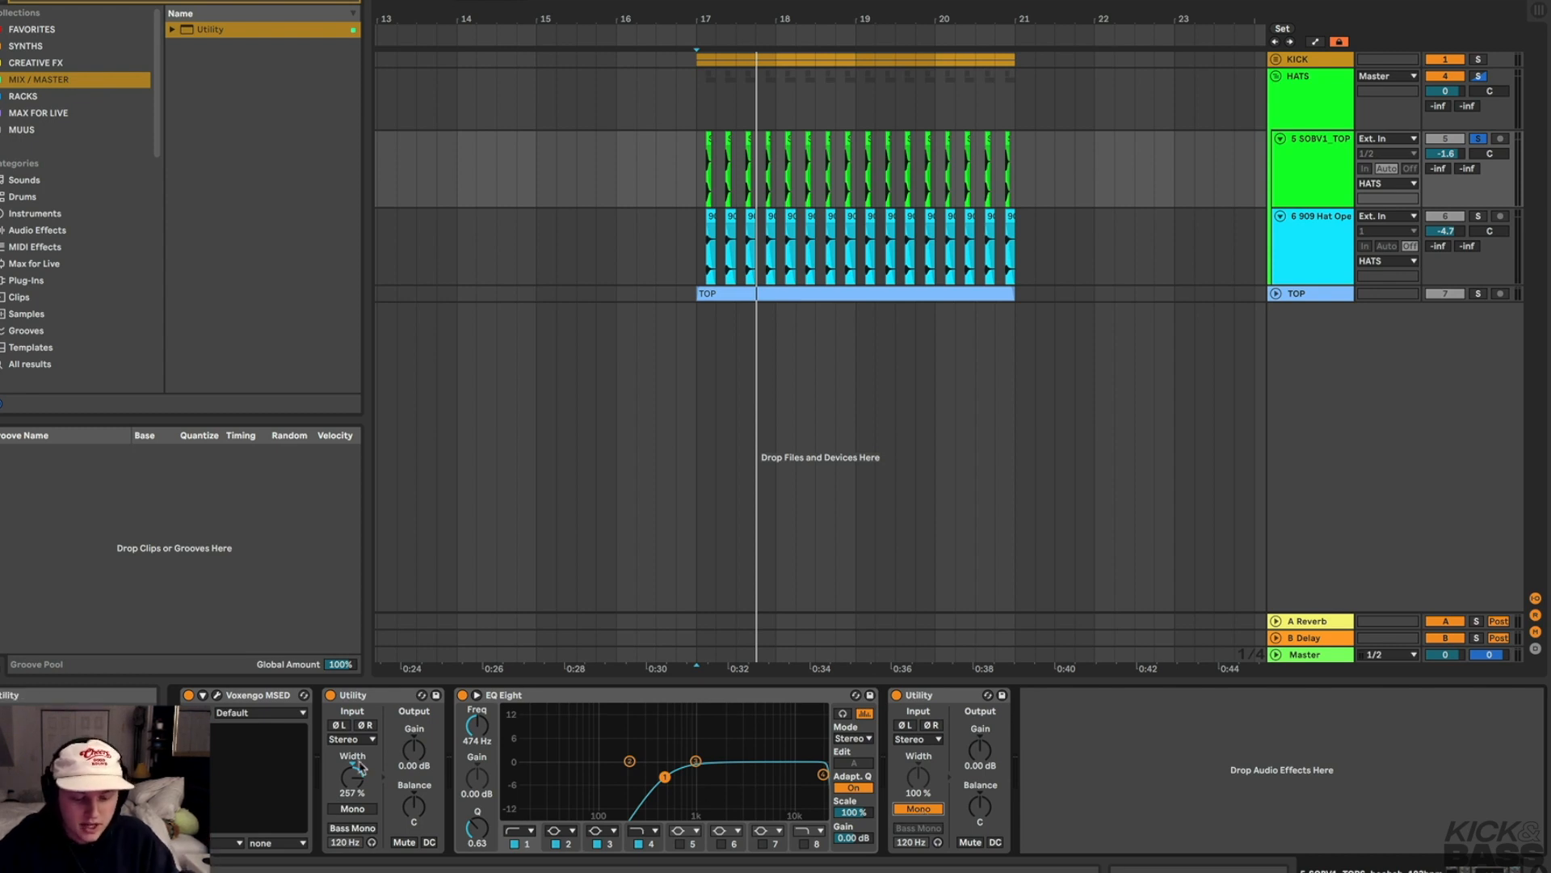
# Raise the first Utility's width to about 278%, then reset it to 100%
pyautogui.moveTo(352, 775); pyautogui.dragTo(354, 781)
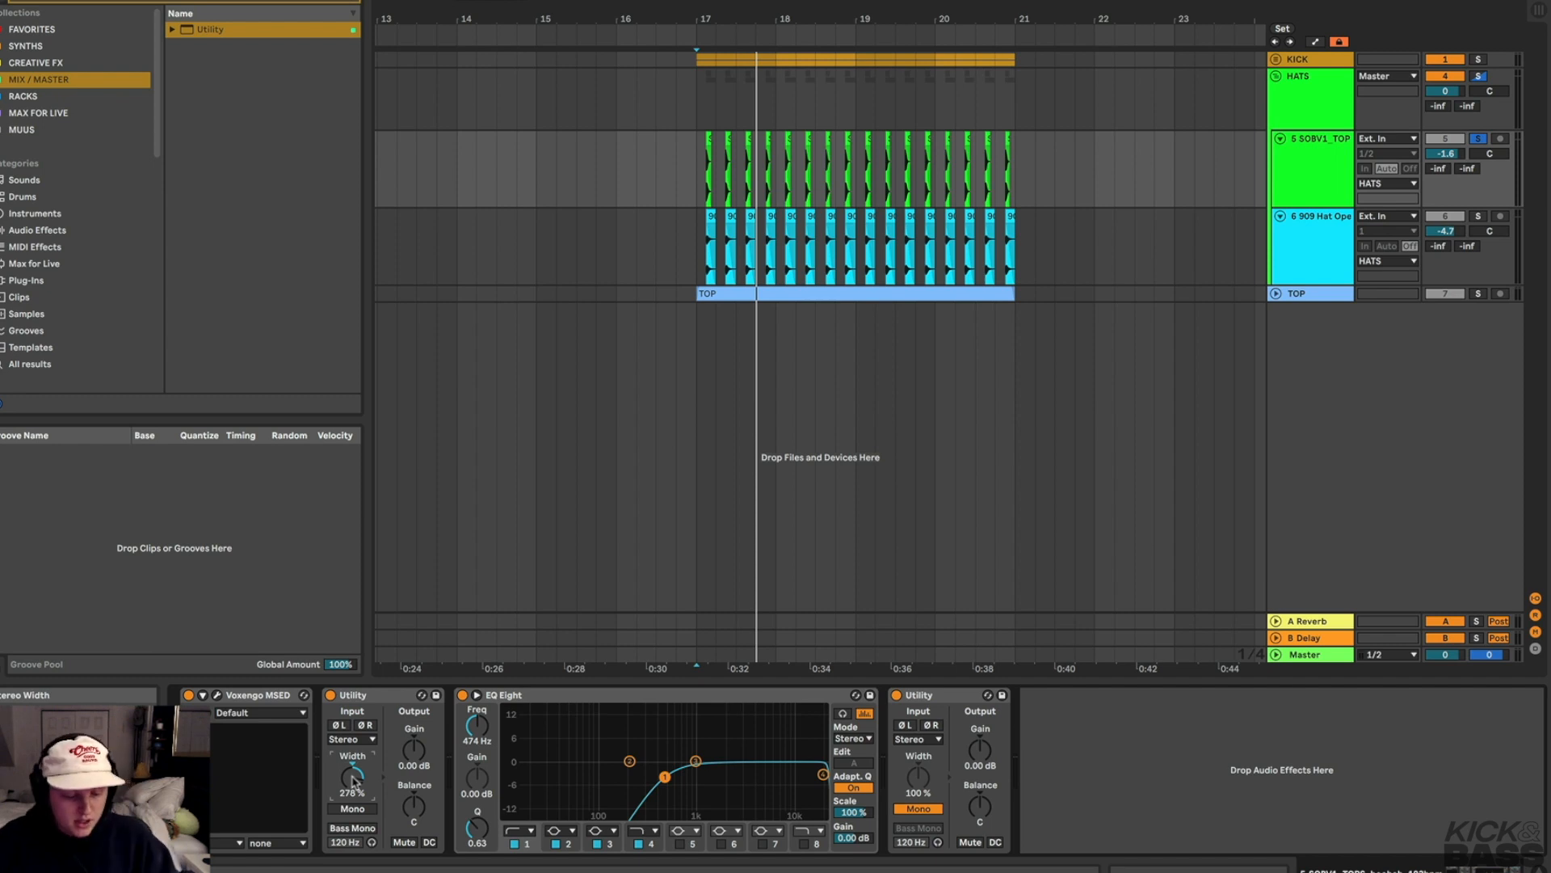
pyautogui.doubleClick(352, 781)
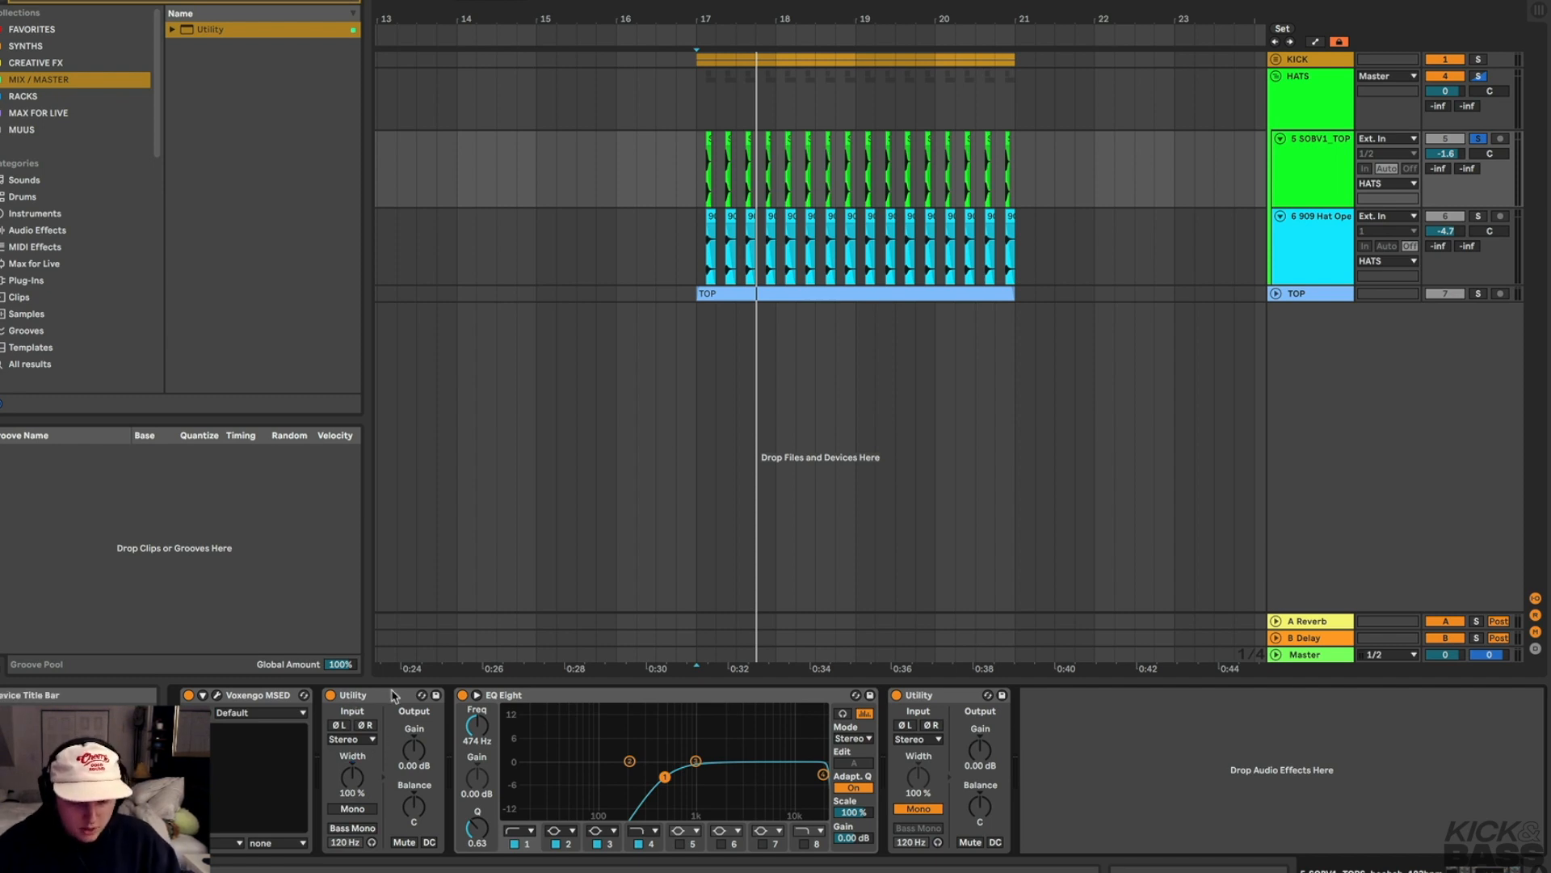
# Delete both Utility devices from the chain
pyautogui.click(386, 696)
pyautogui.press('Delete')
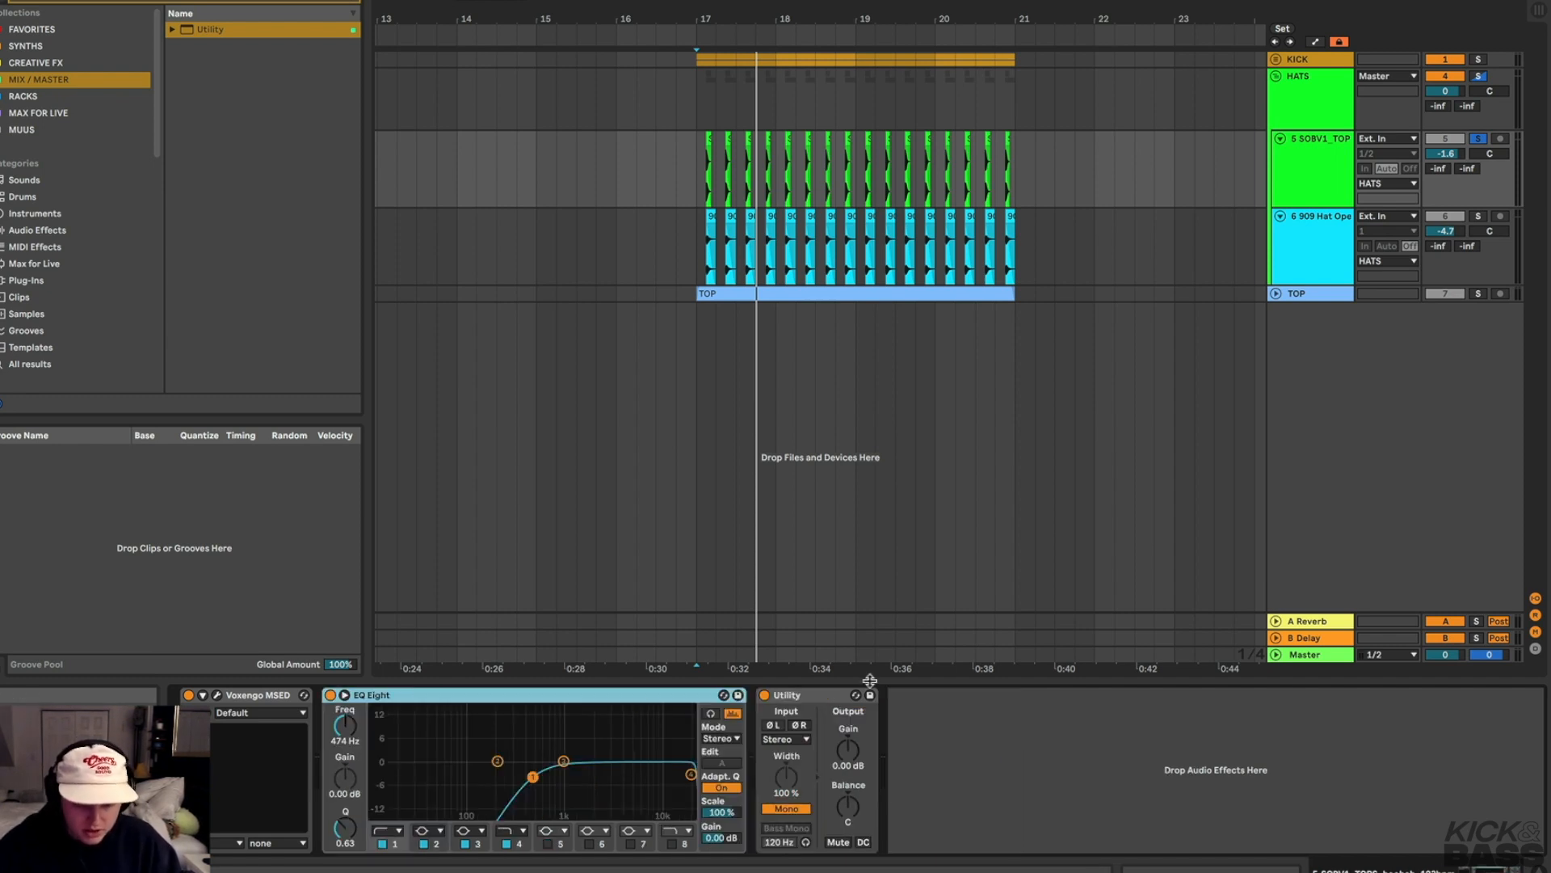
pyautogui.click(826, 700)
pyautogui.press('Delete')
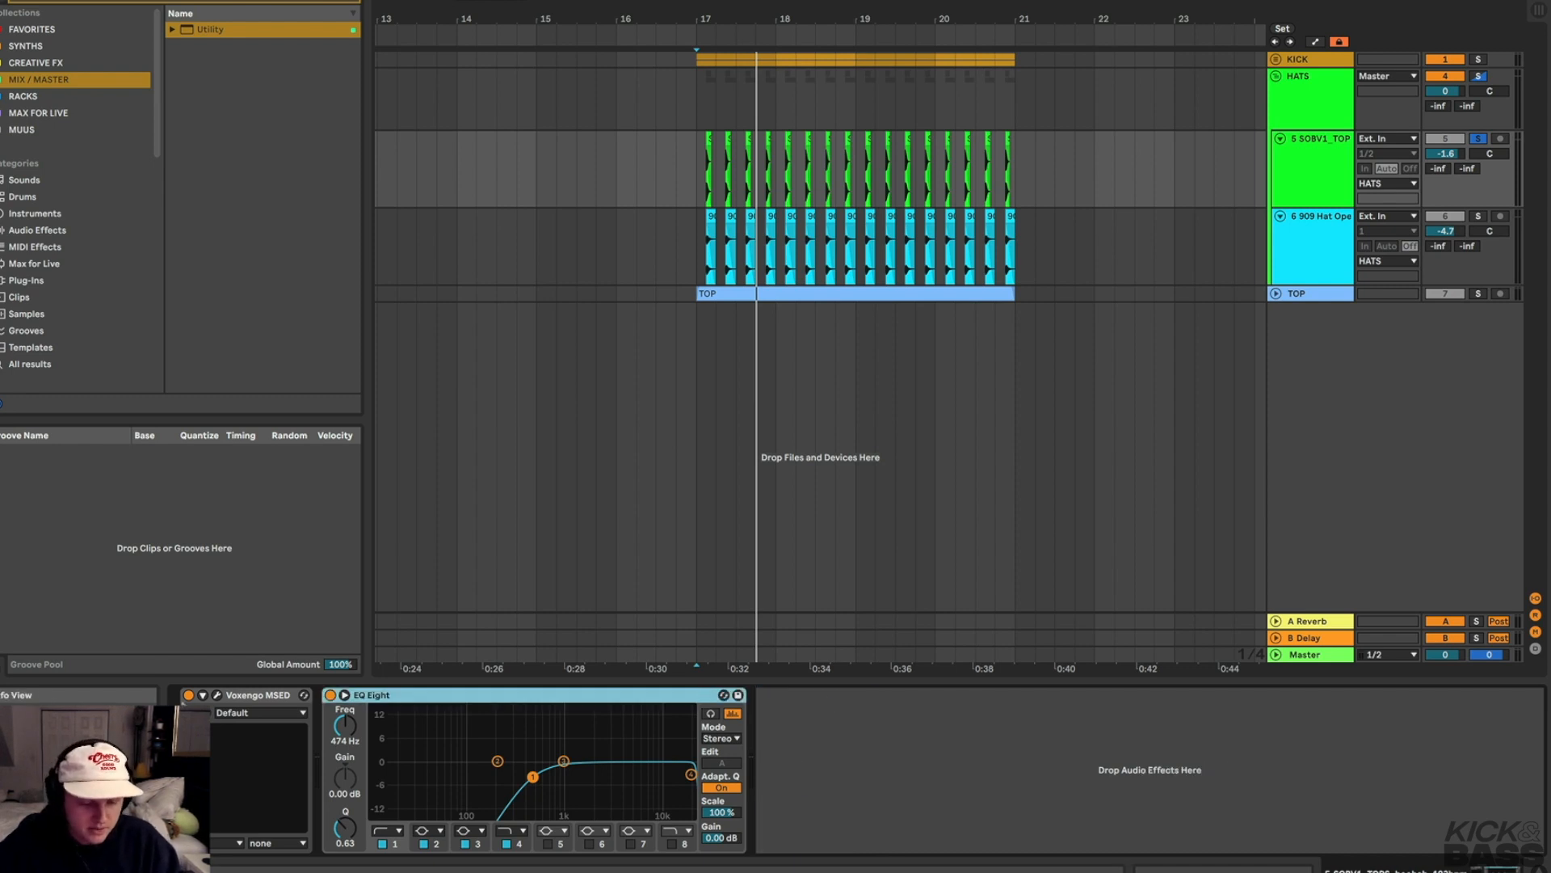
# Open the Voxengo MSED plugin window and inspect its pan and gain knobs
pyautogui.click(216, 694)
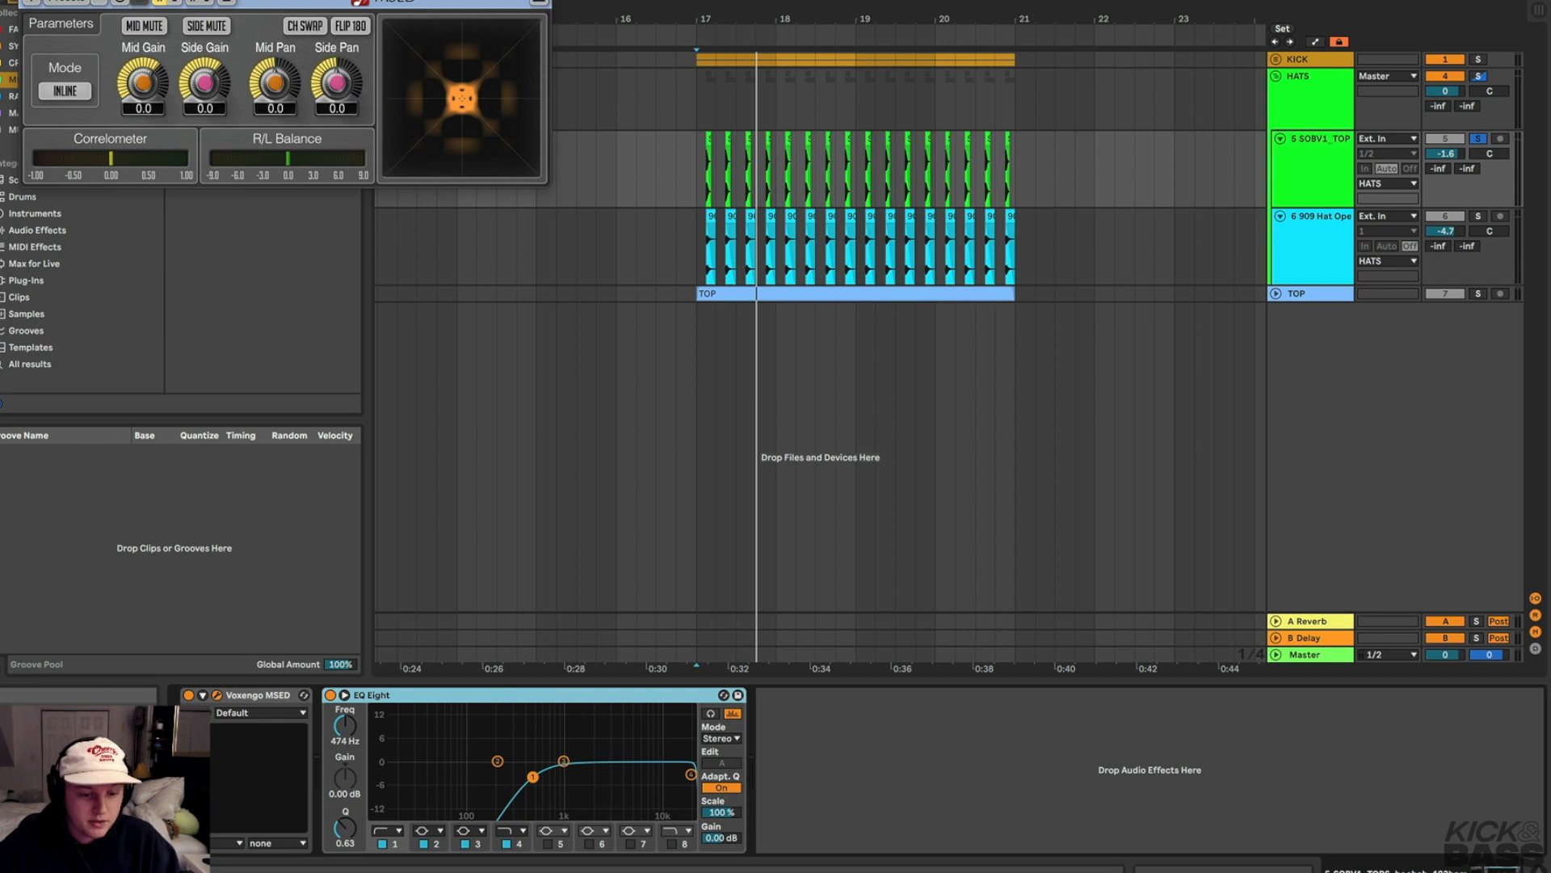
pyautogui.moveTo(264, 0); pyautogui.dragTo(671, 54)
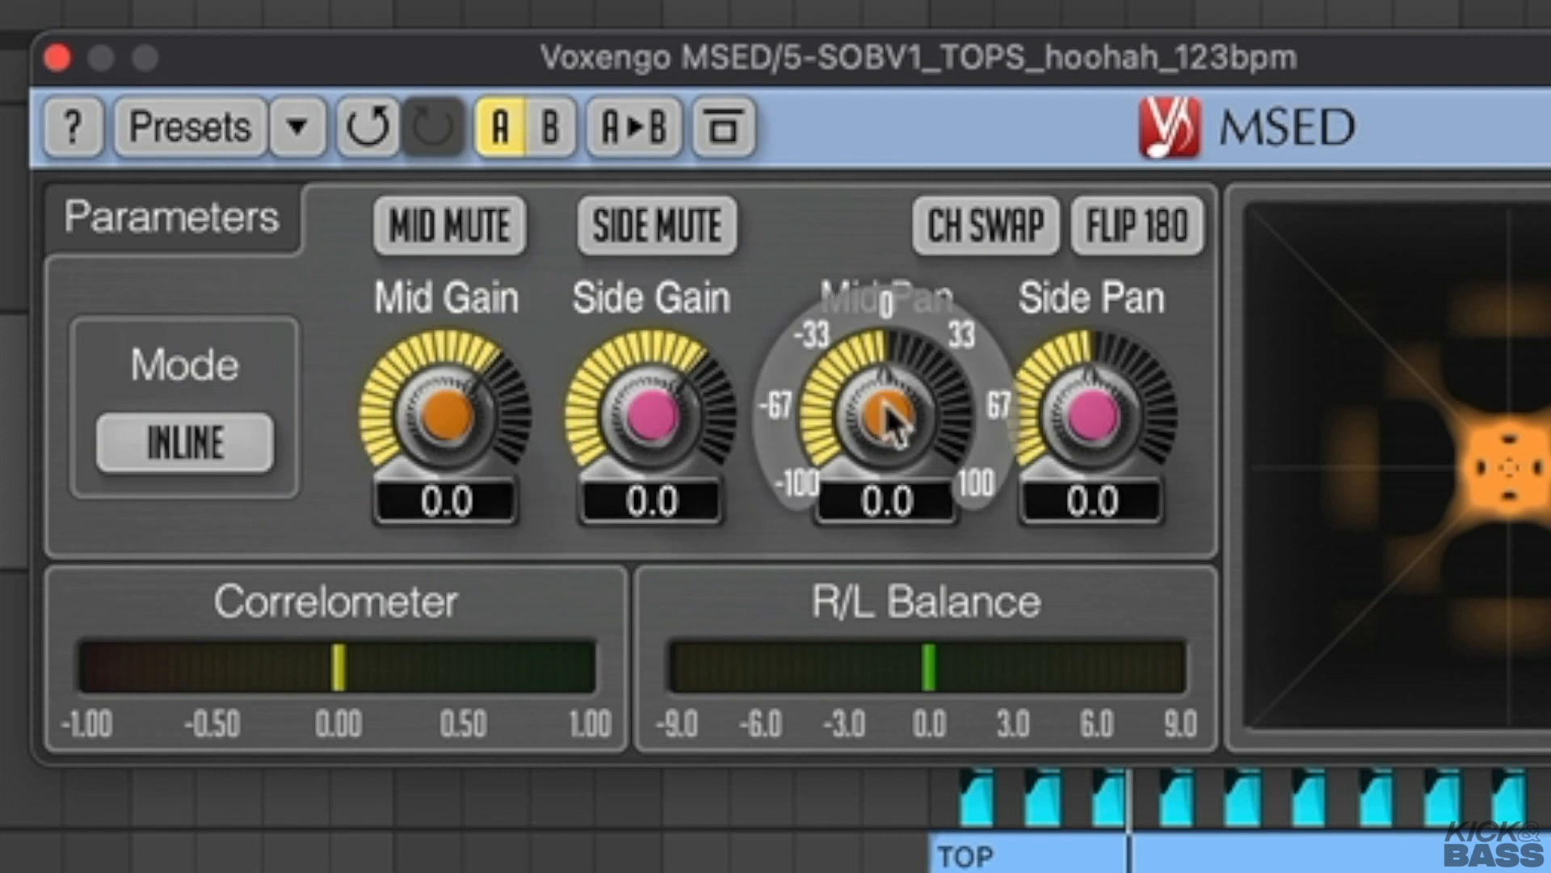
pyautogui.moveTo(887, 414); pyautogui.dragTo(888, 401)
pyautogui.moveTo(671, 400)
pyautogui.mouseDown()
pyautogui.moveTo(671, 414)
pyautogui.moveTo(670, 399)
pyautogui.mouseUp()
pyautogui.doubleClick(671, 399)
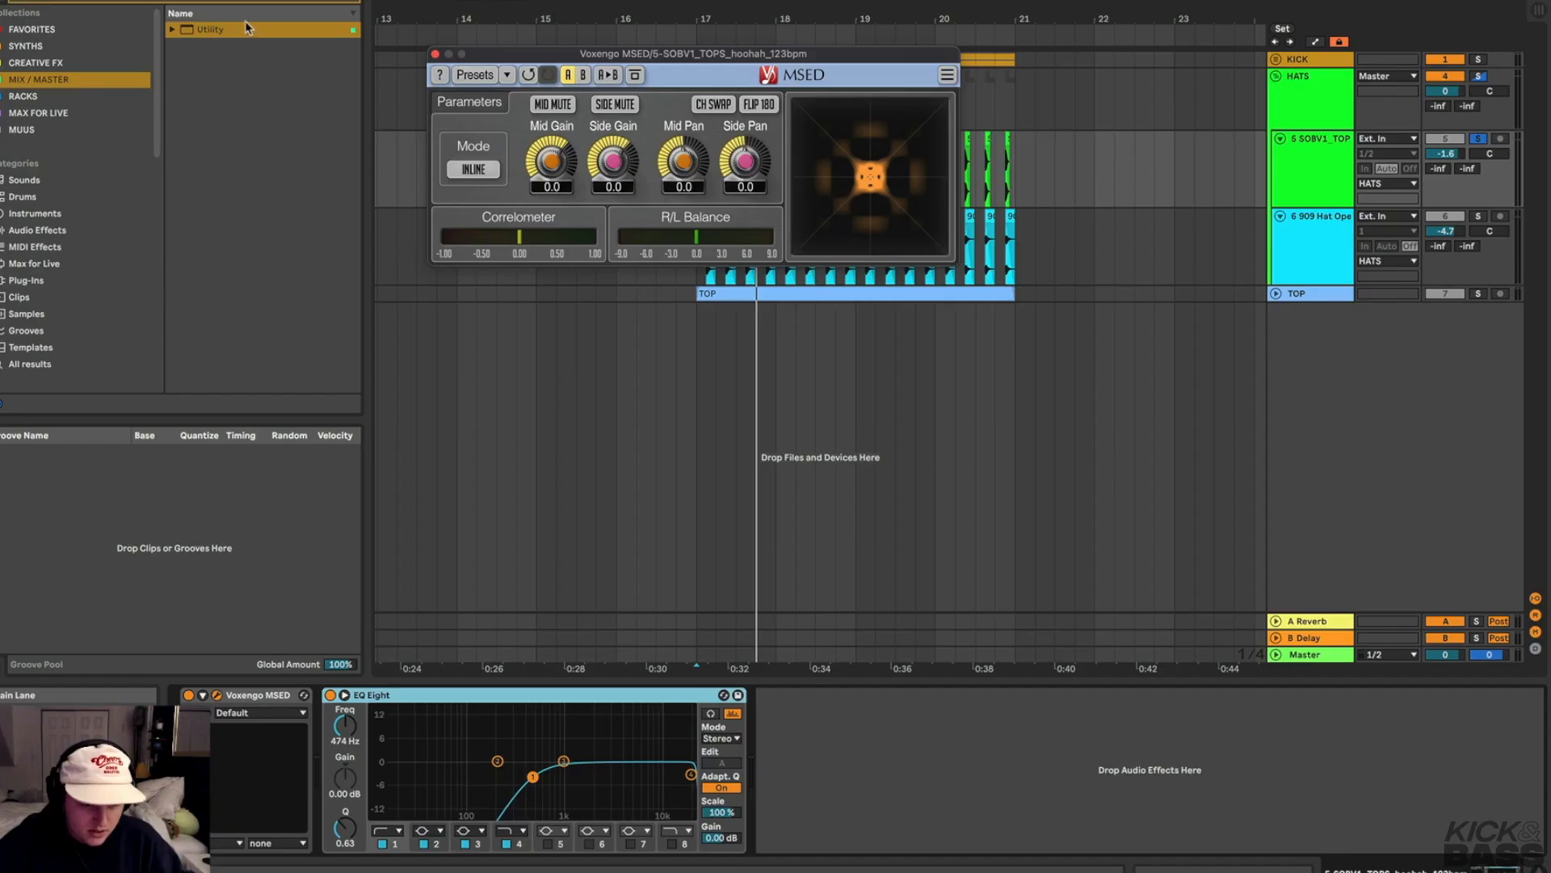
# Add Voxengo SPAN at the end of the device chain and play the track through it
pyautogui.click(144, 2)
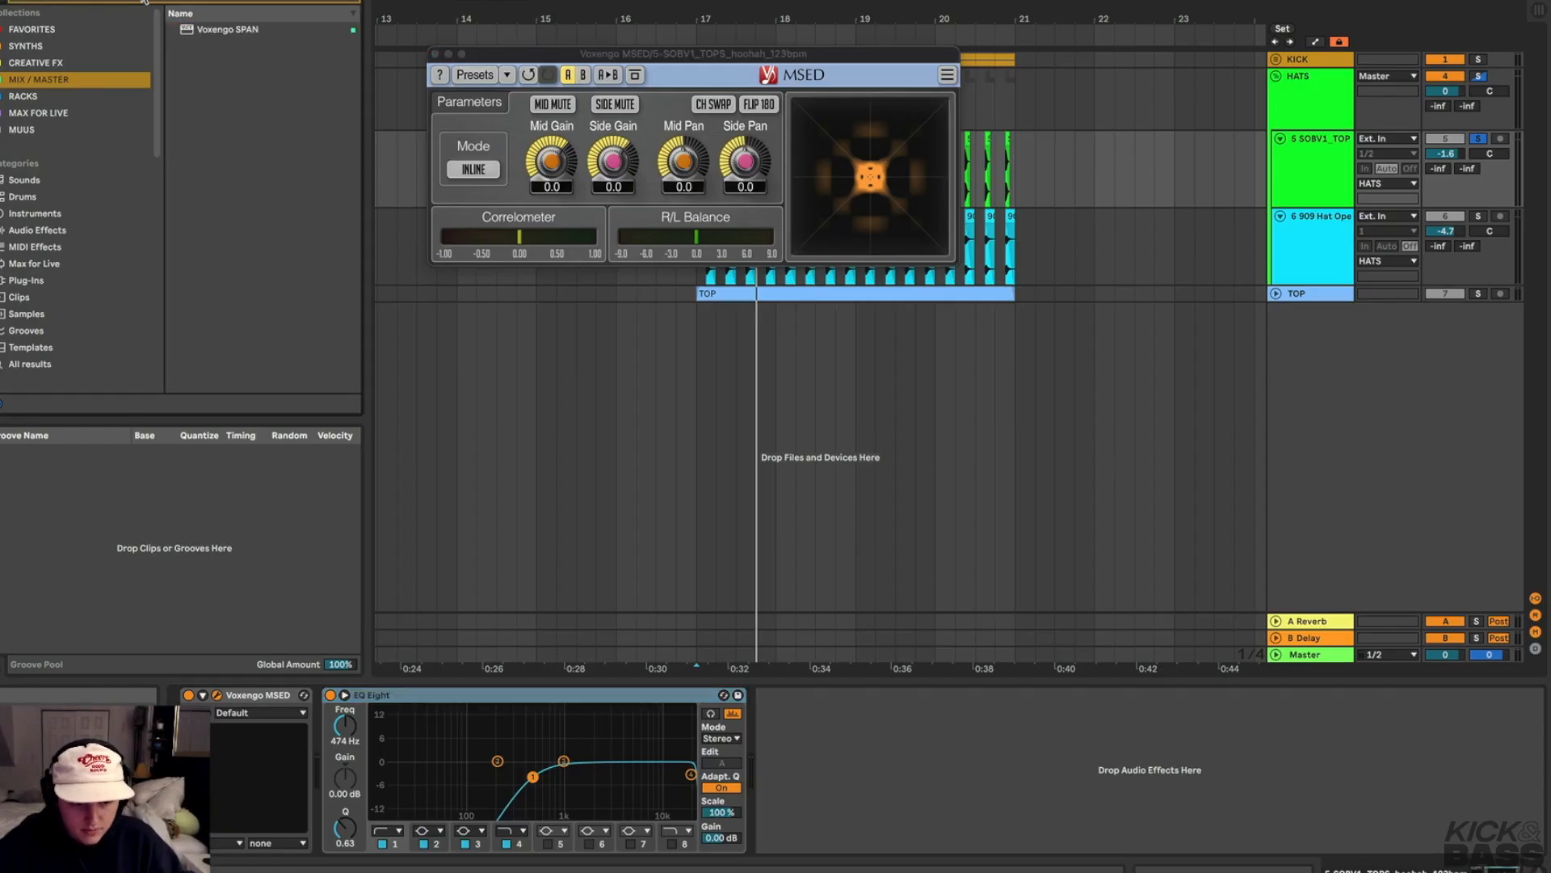
pyautogui.doubleClick(203, 29)
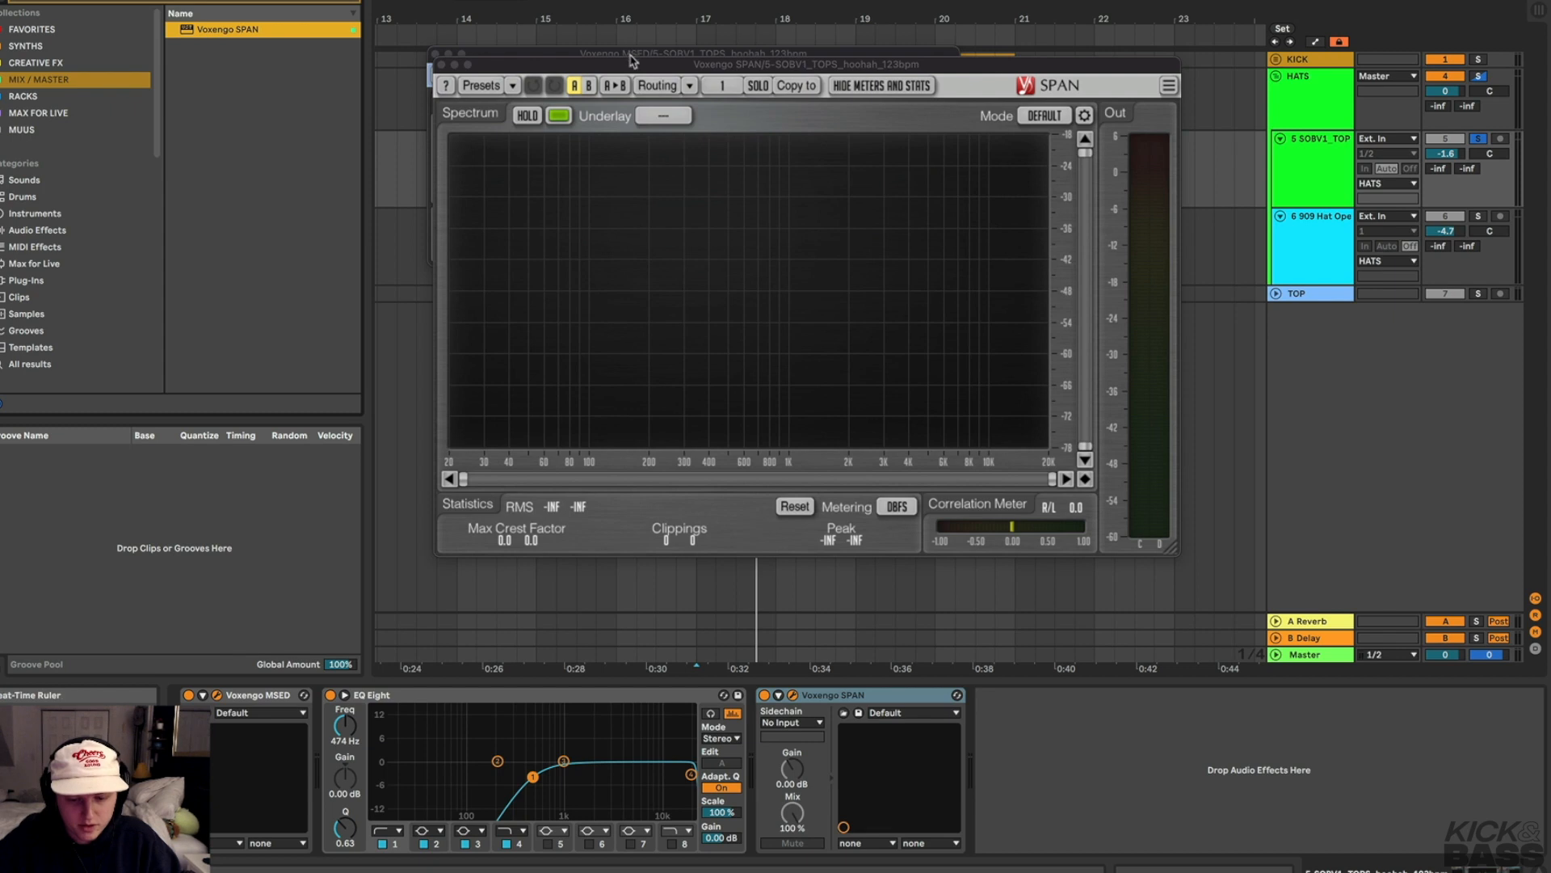
pyautogui.moveTo(631, 59); pyautogui.dragTo(571, 36)
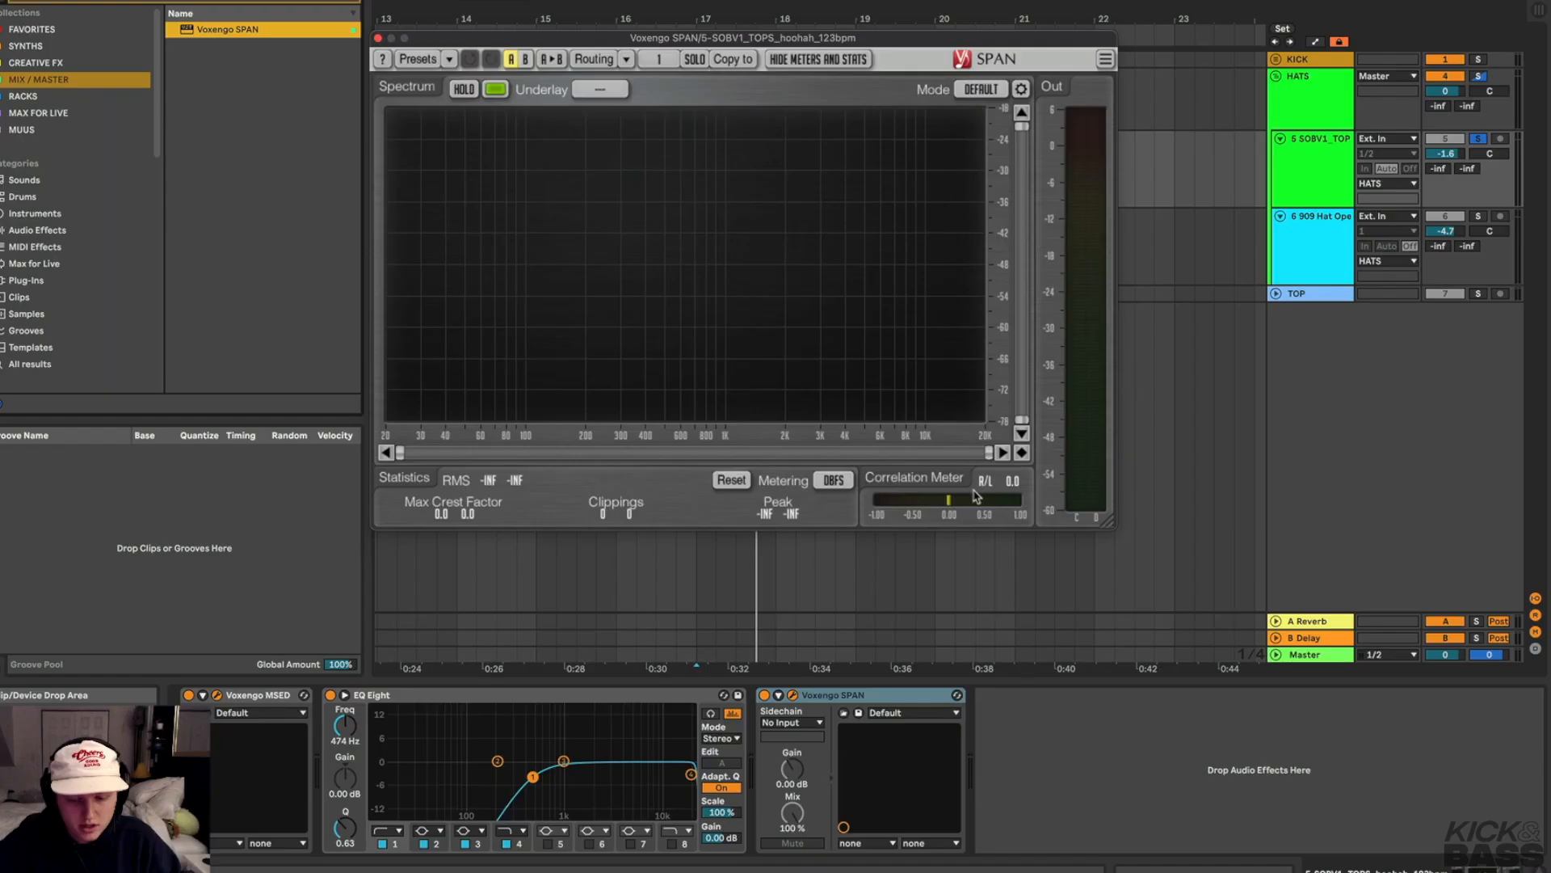
pyautogui.press('space')
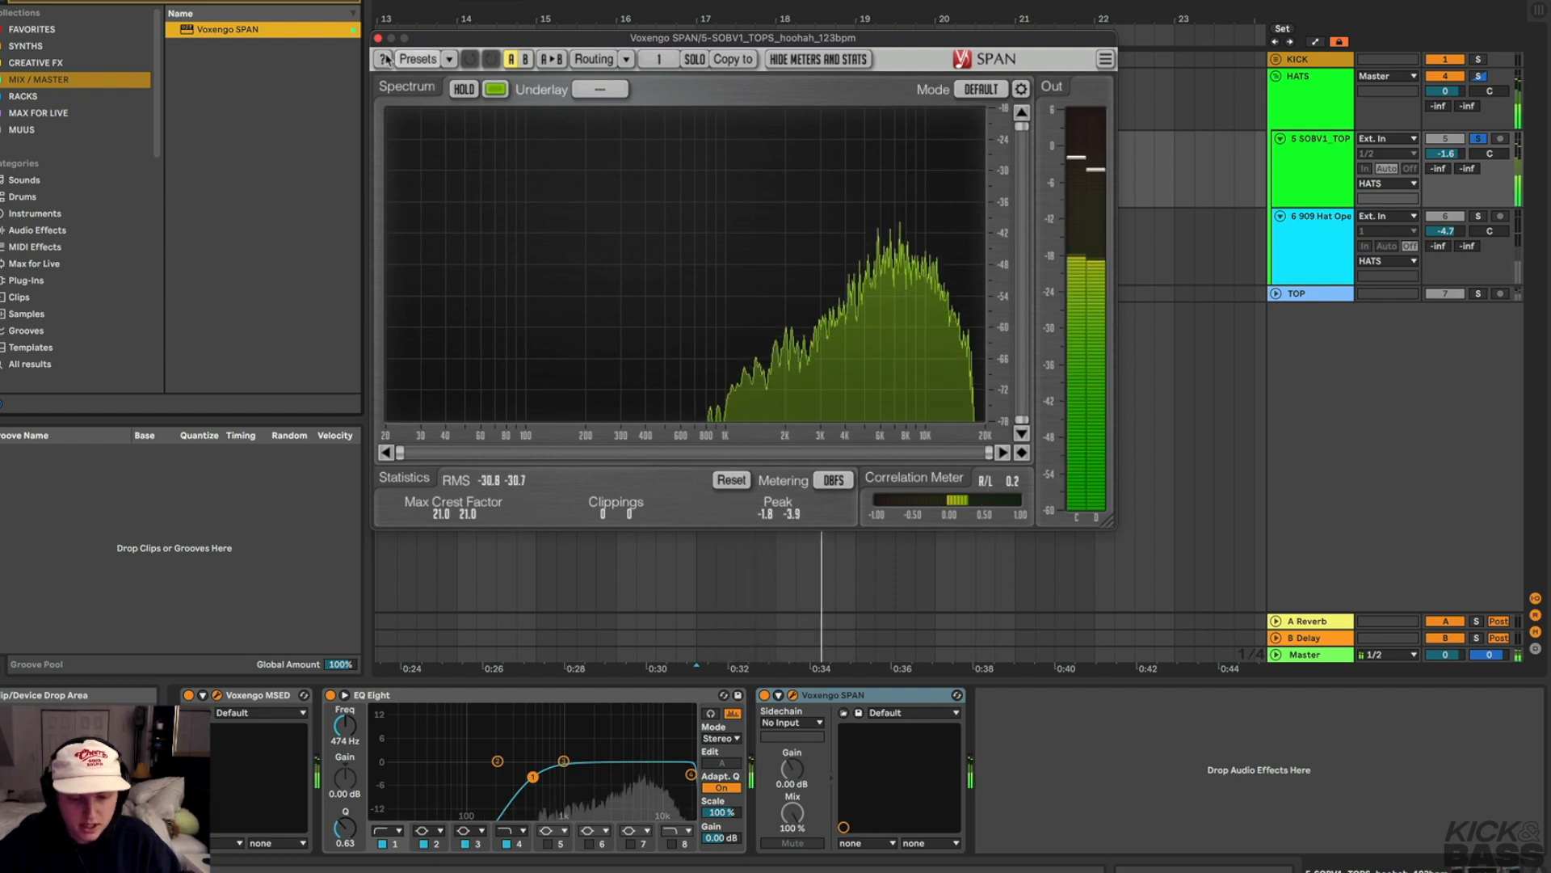
# Close the SPAN window and reposition the MSED window above the tracks
pyautogui.click(793, 695)
pyautogui.press('space')
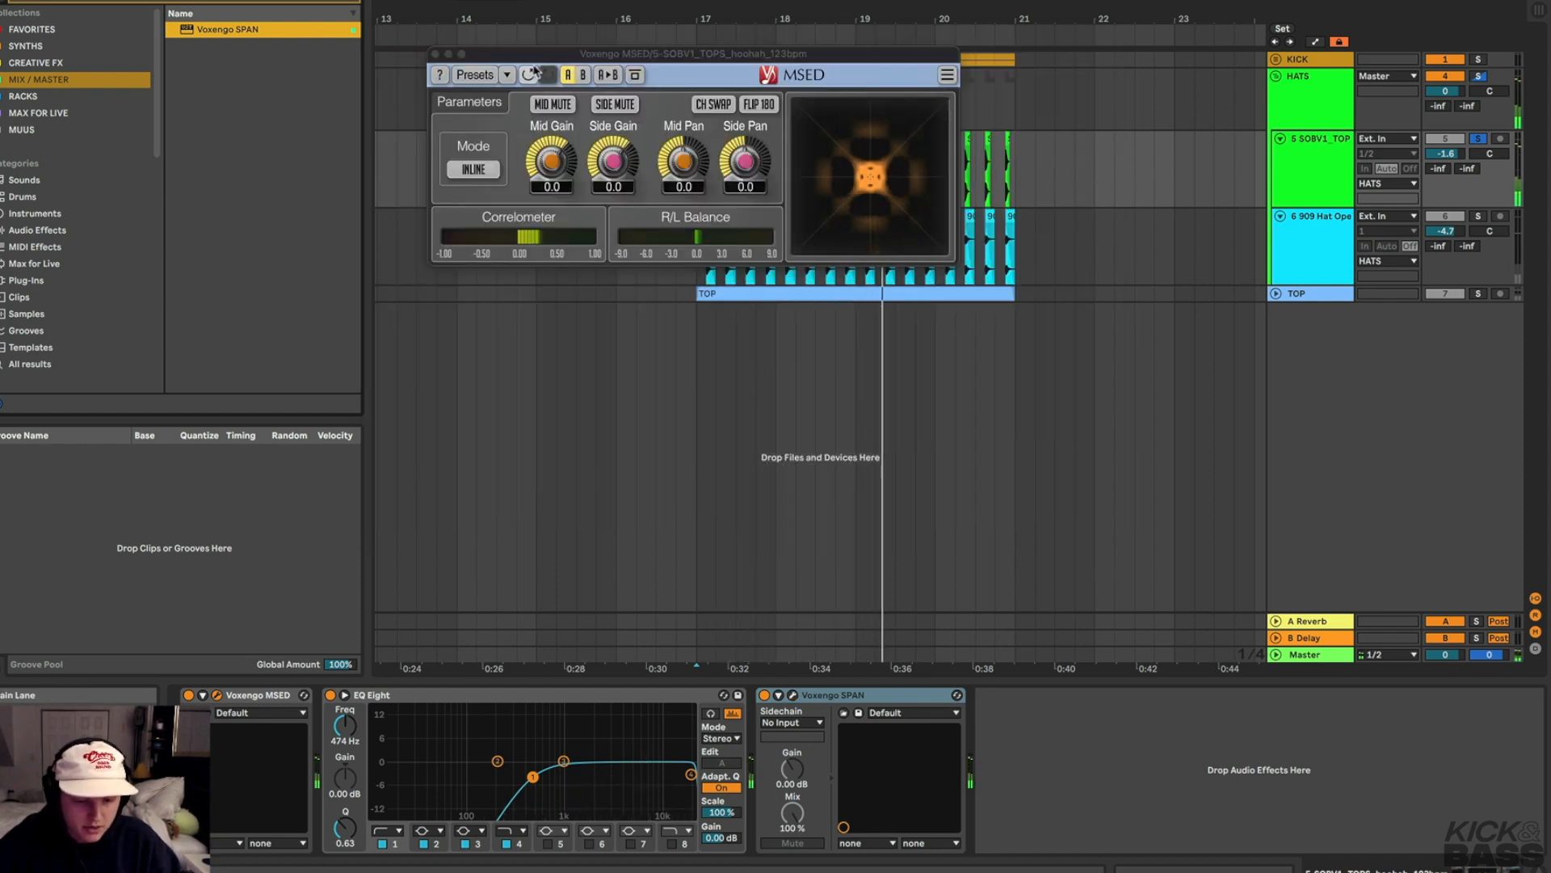
pyautogui.moveTo(533, 58); pyautogui.dragTo(590, 79)
# Start and stop playback repeatedly while watching the MSED Correlometer
pyautogui.press('space')
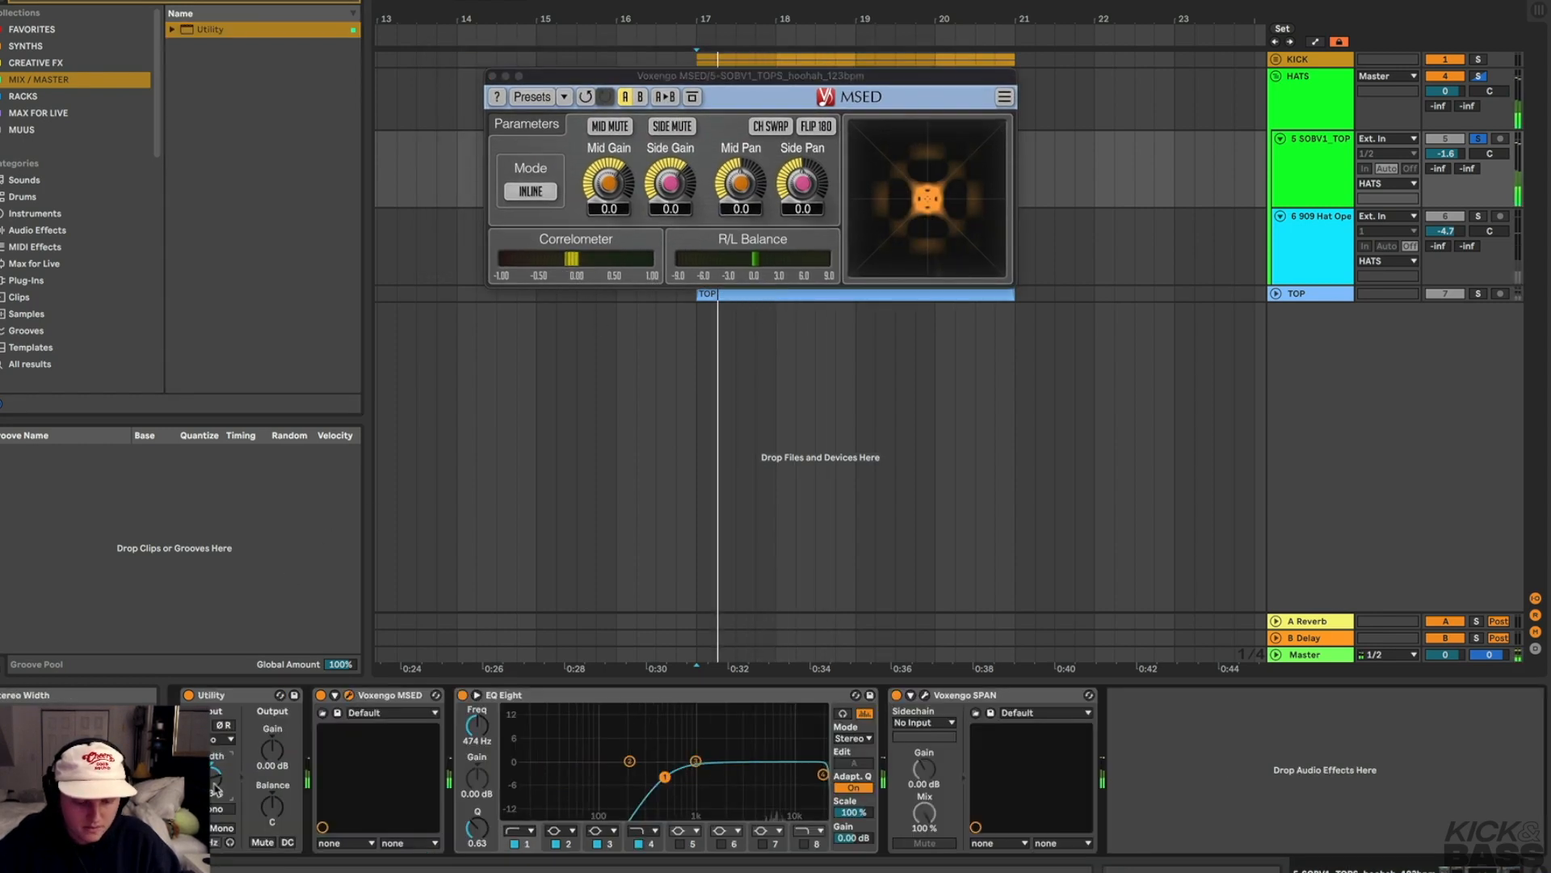
pyautogui.press('space')
pyautogui.press('space')
pyautogui.press('space')
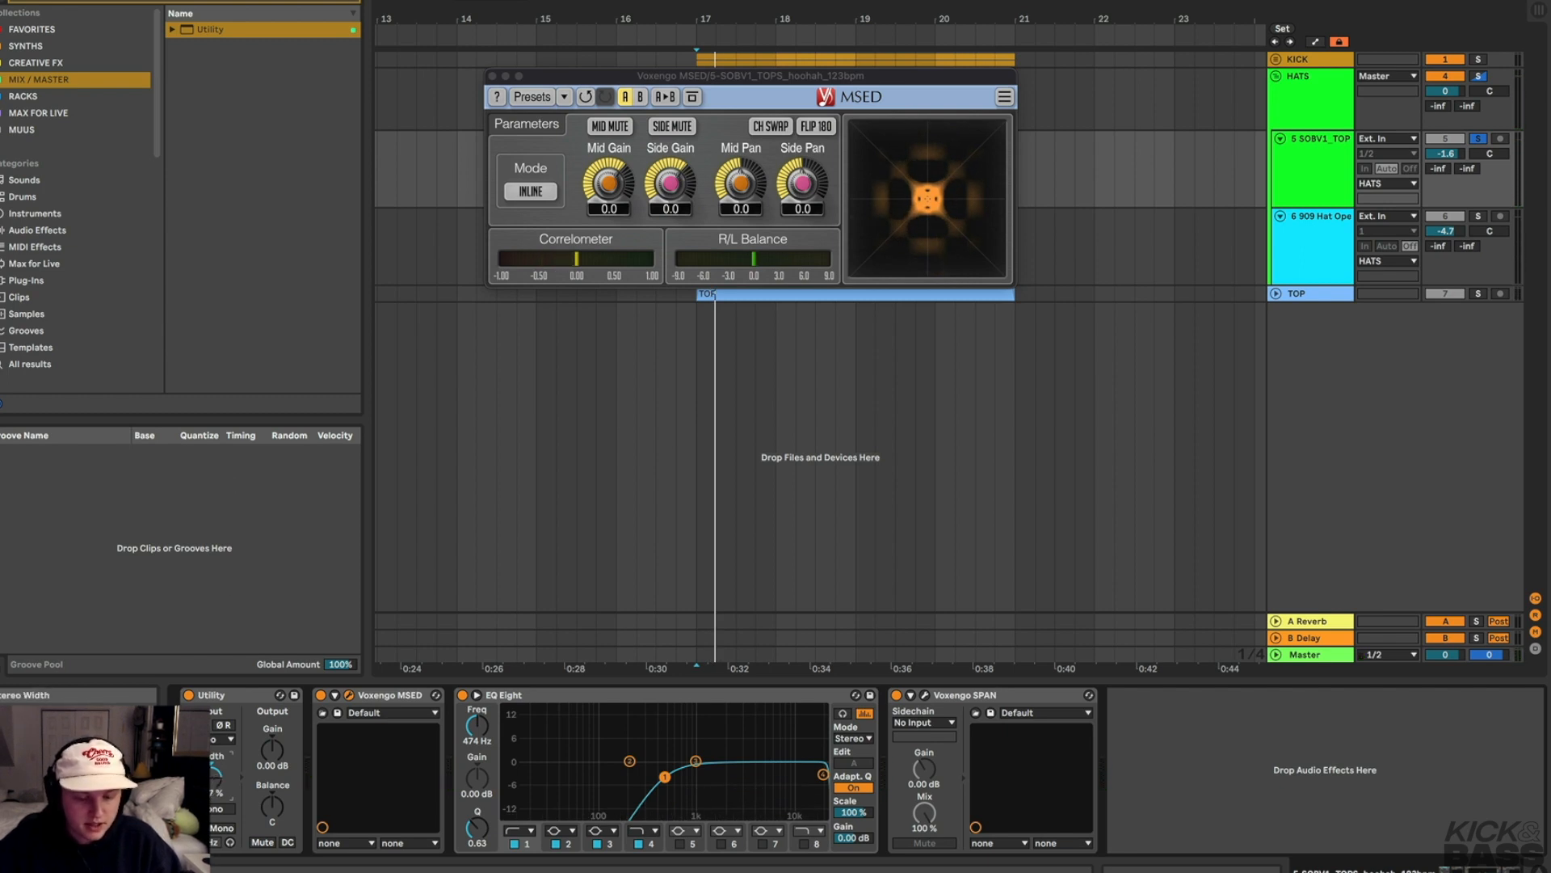
pyautogui.press('space')
pyautogui.press('space')
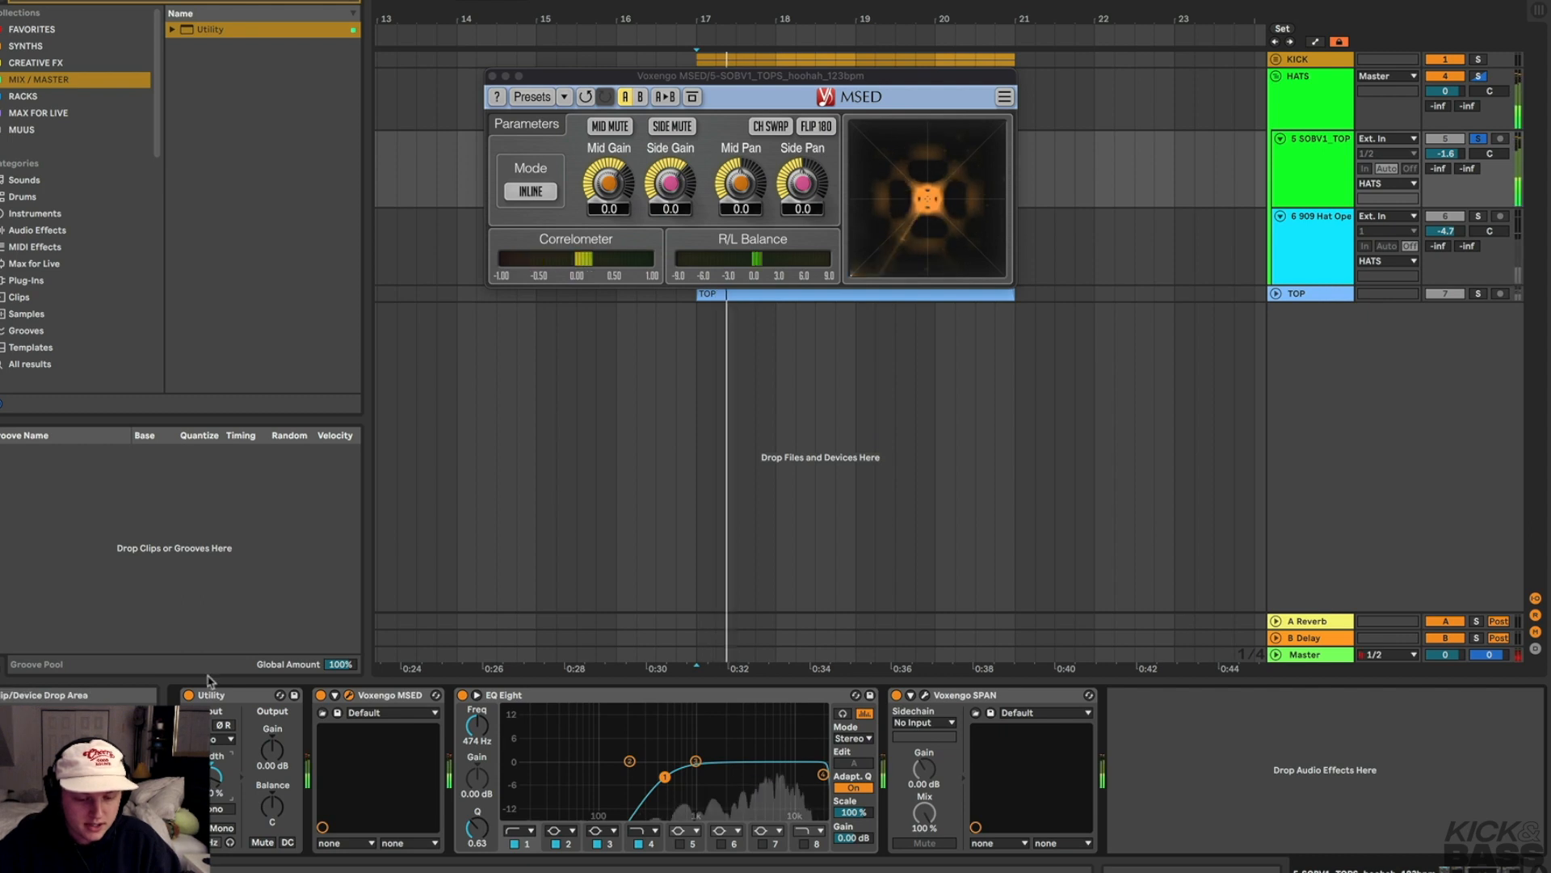
pyautogui.press('space')
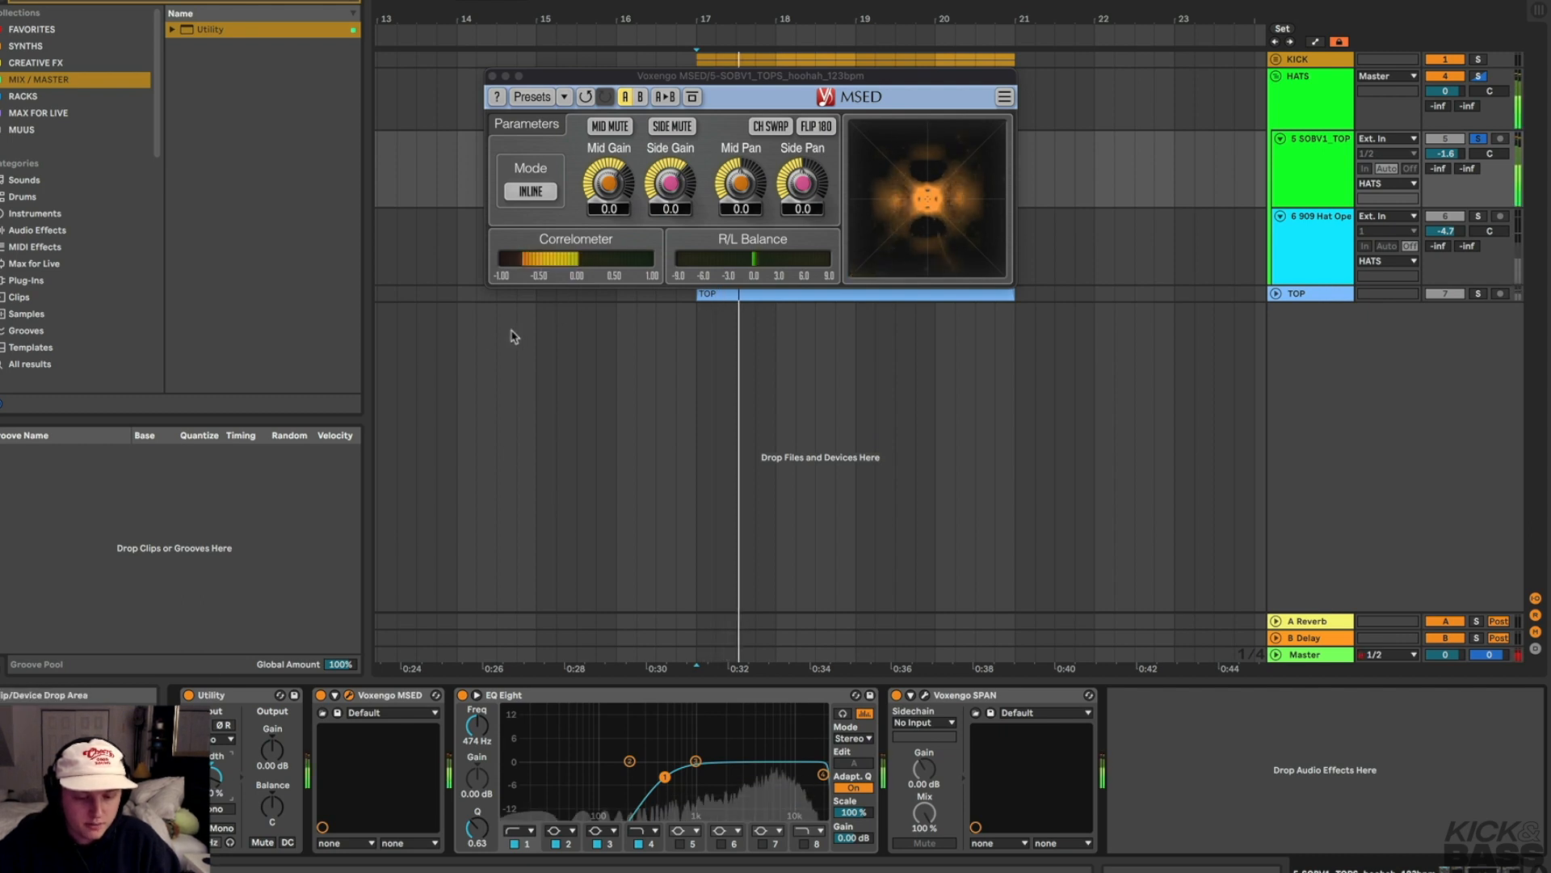
pyautogui.press('space')
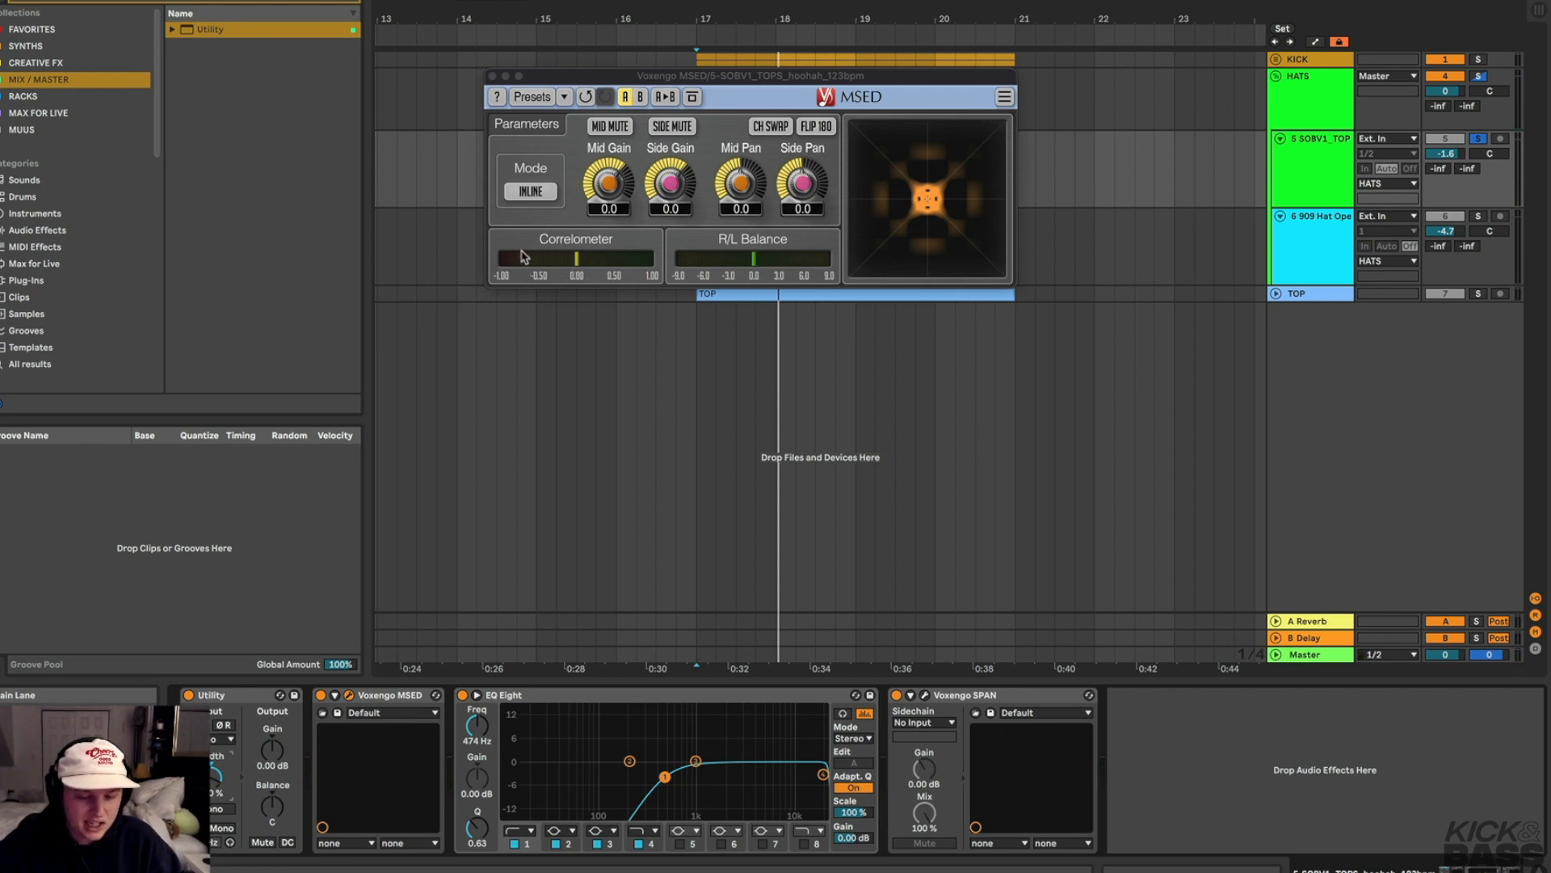
pyautogui.press('space')
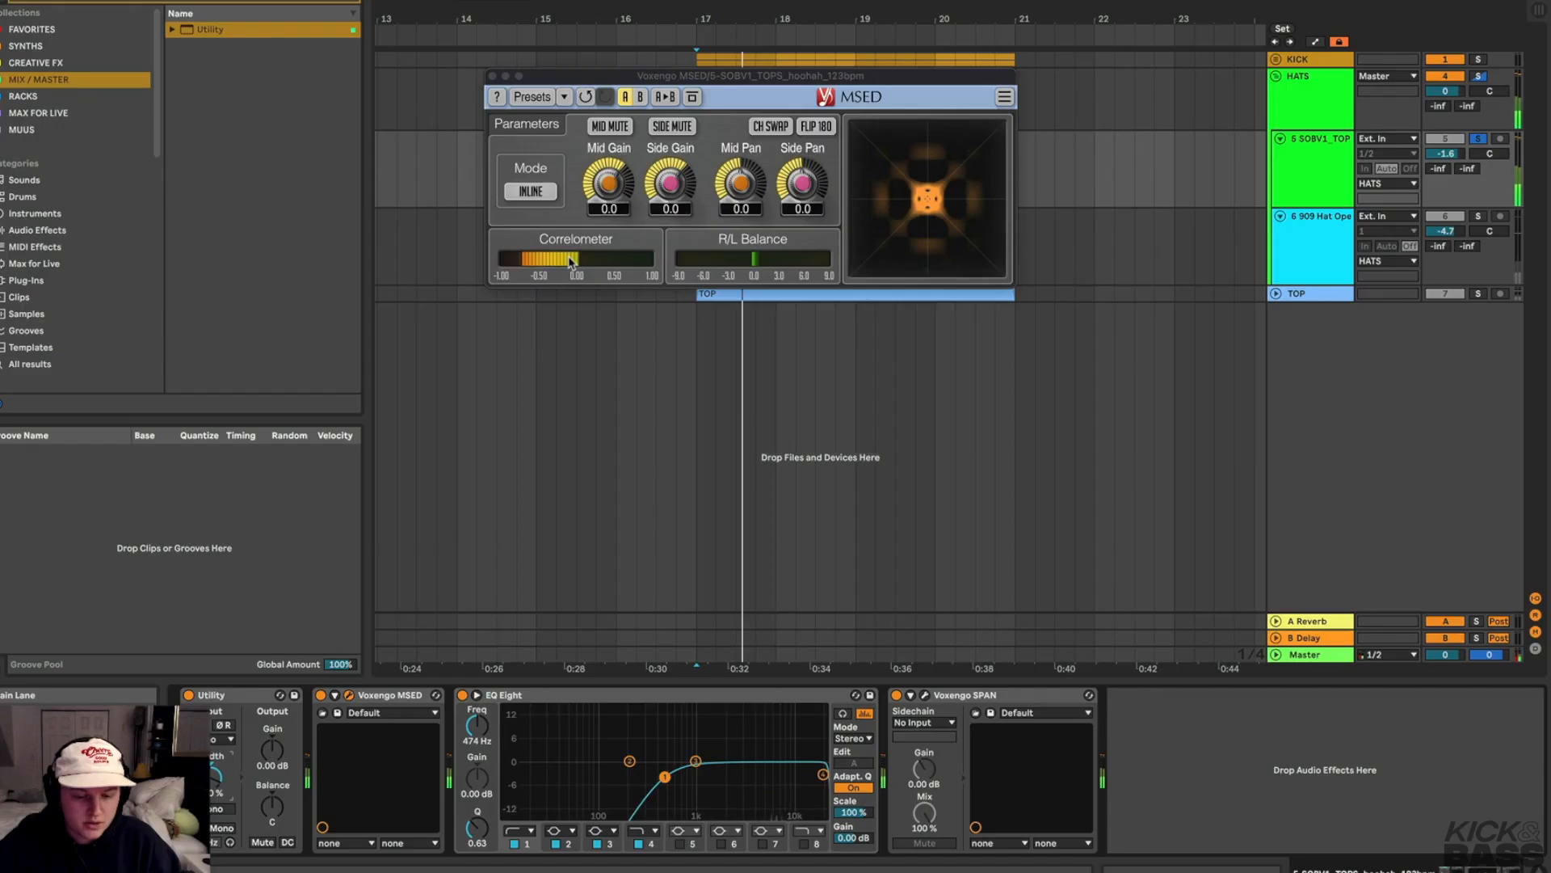
pyautogui.press('space')
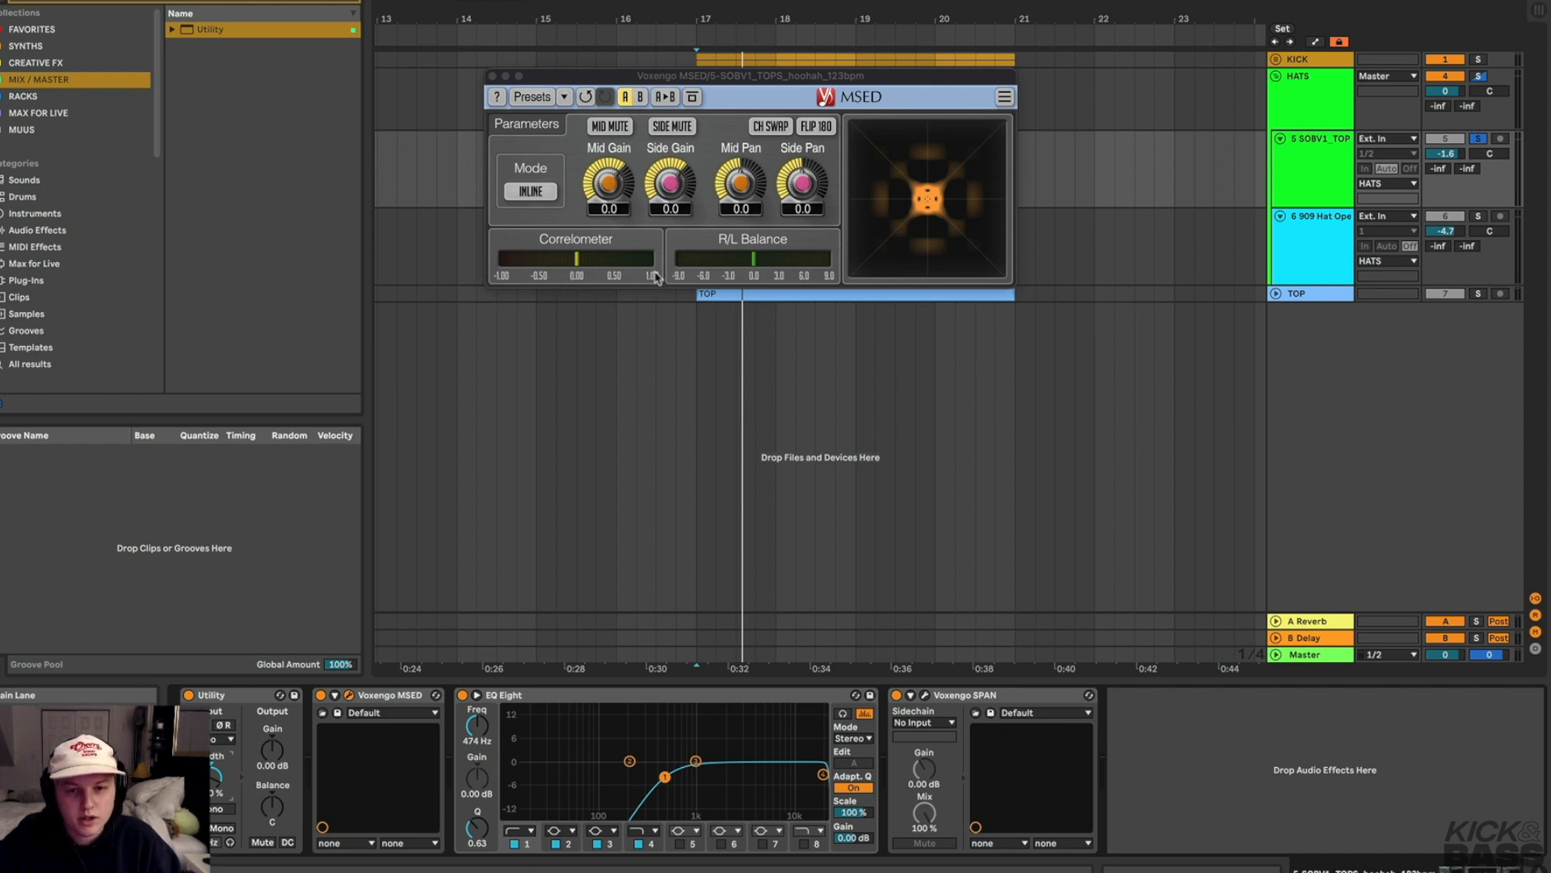
pyautogui.press('space')
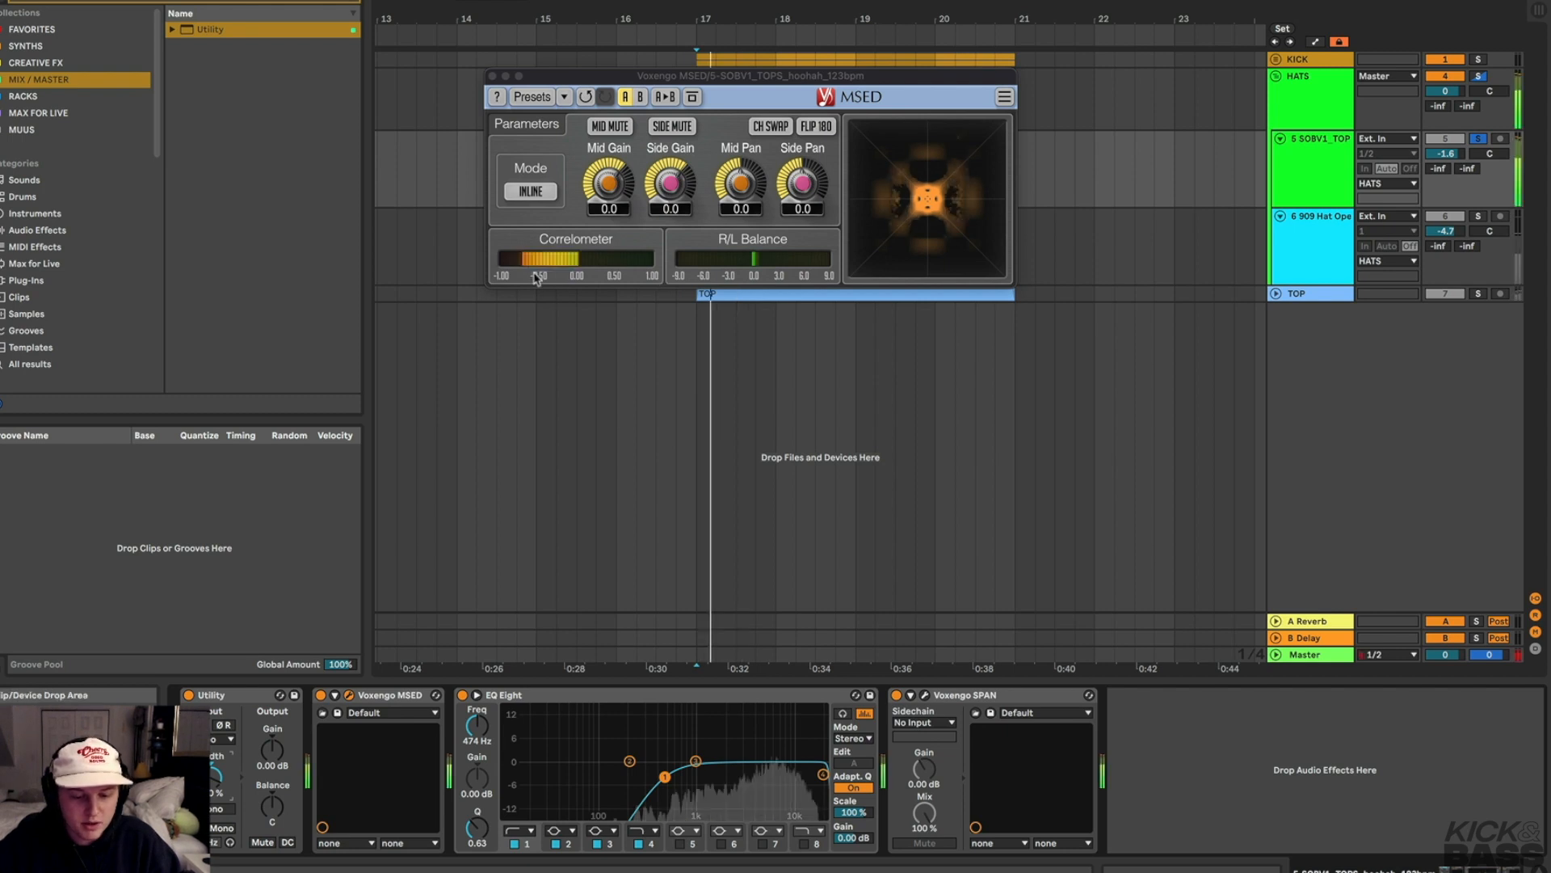
pyautogui.press('space')
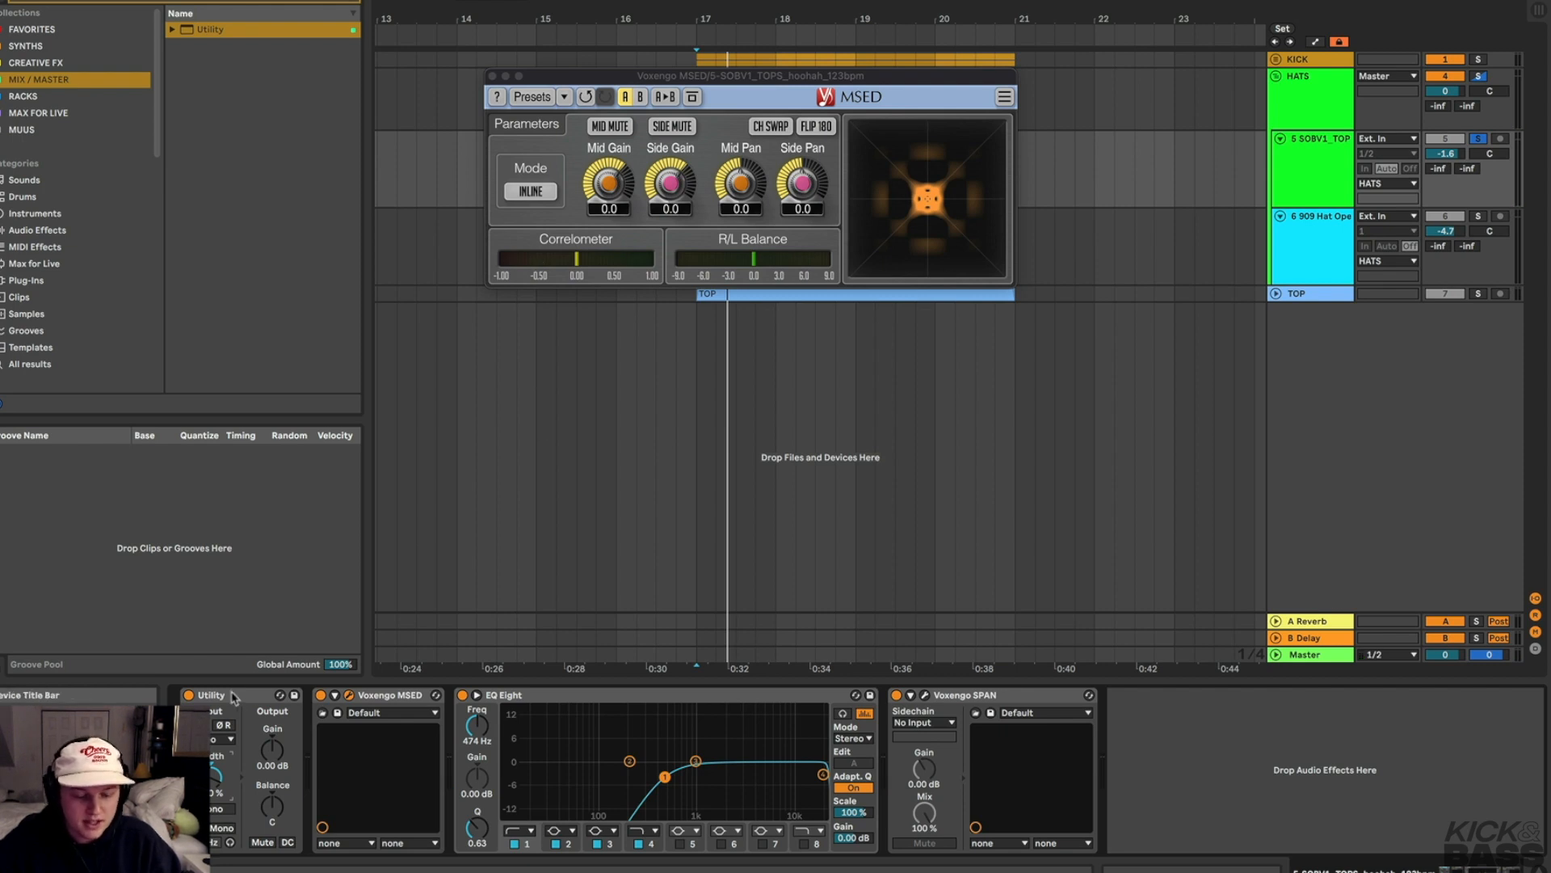
# Copy the Utility to after EQ Eight, switch on its Mono and play the track
pyautogui.moveTo(238, 695); pyautogui.dragTo(1001, 732)
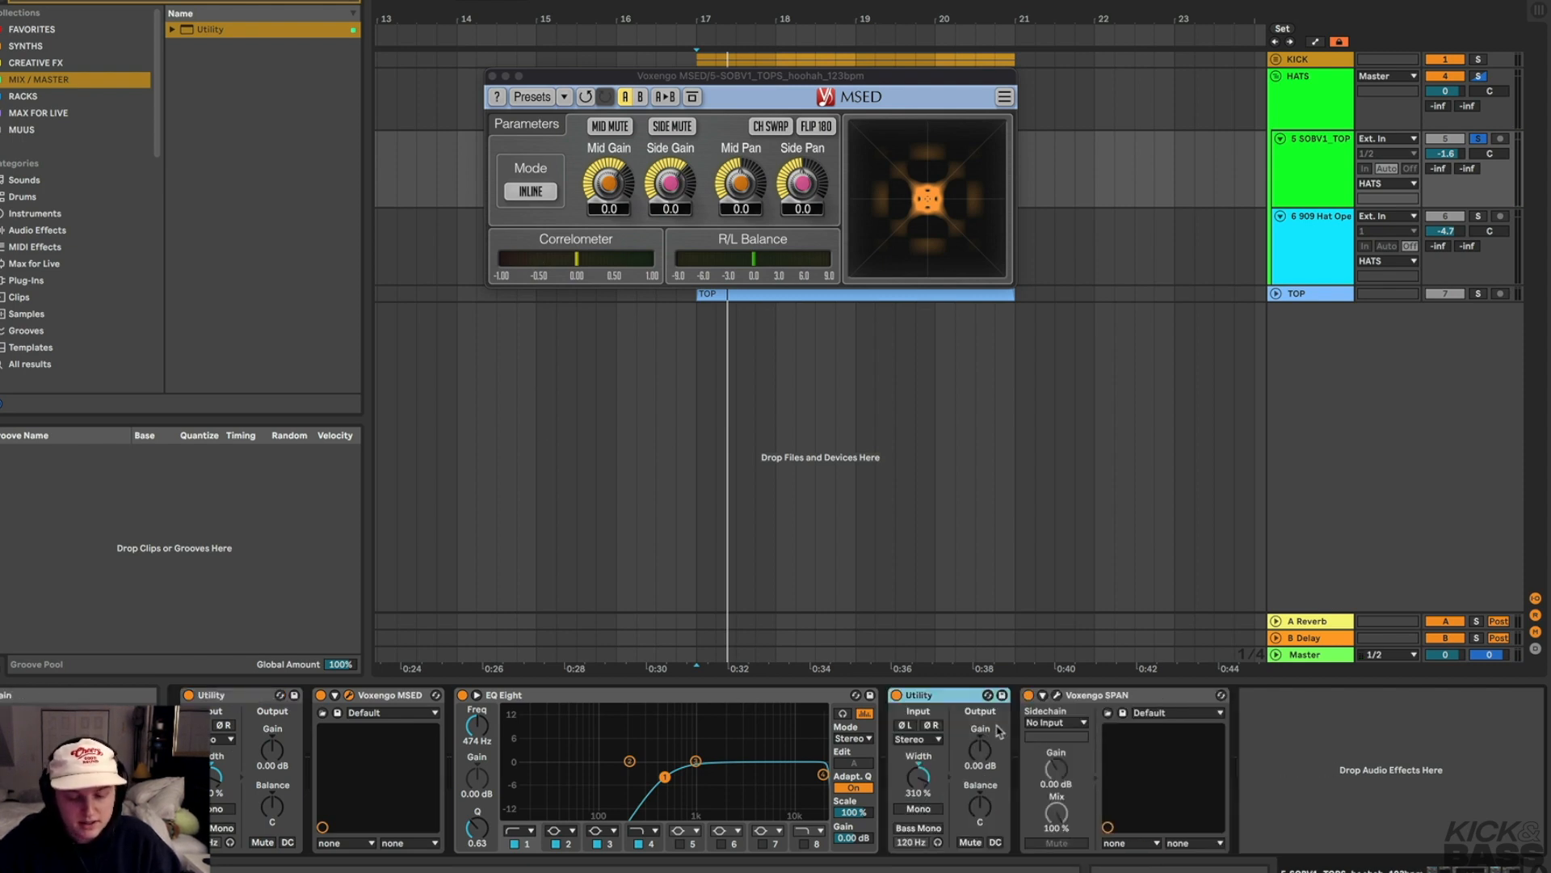
pyautogui.click(920, 809)
pyautogui.press('space')
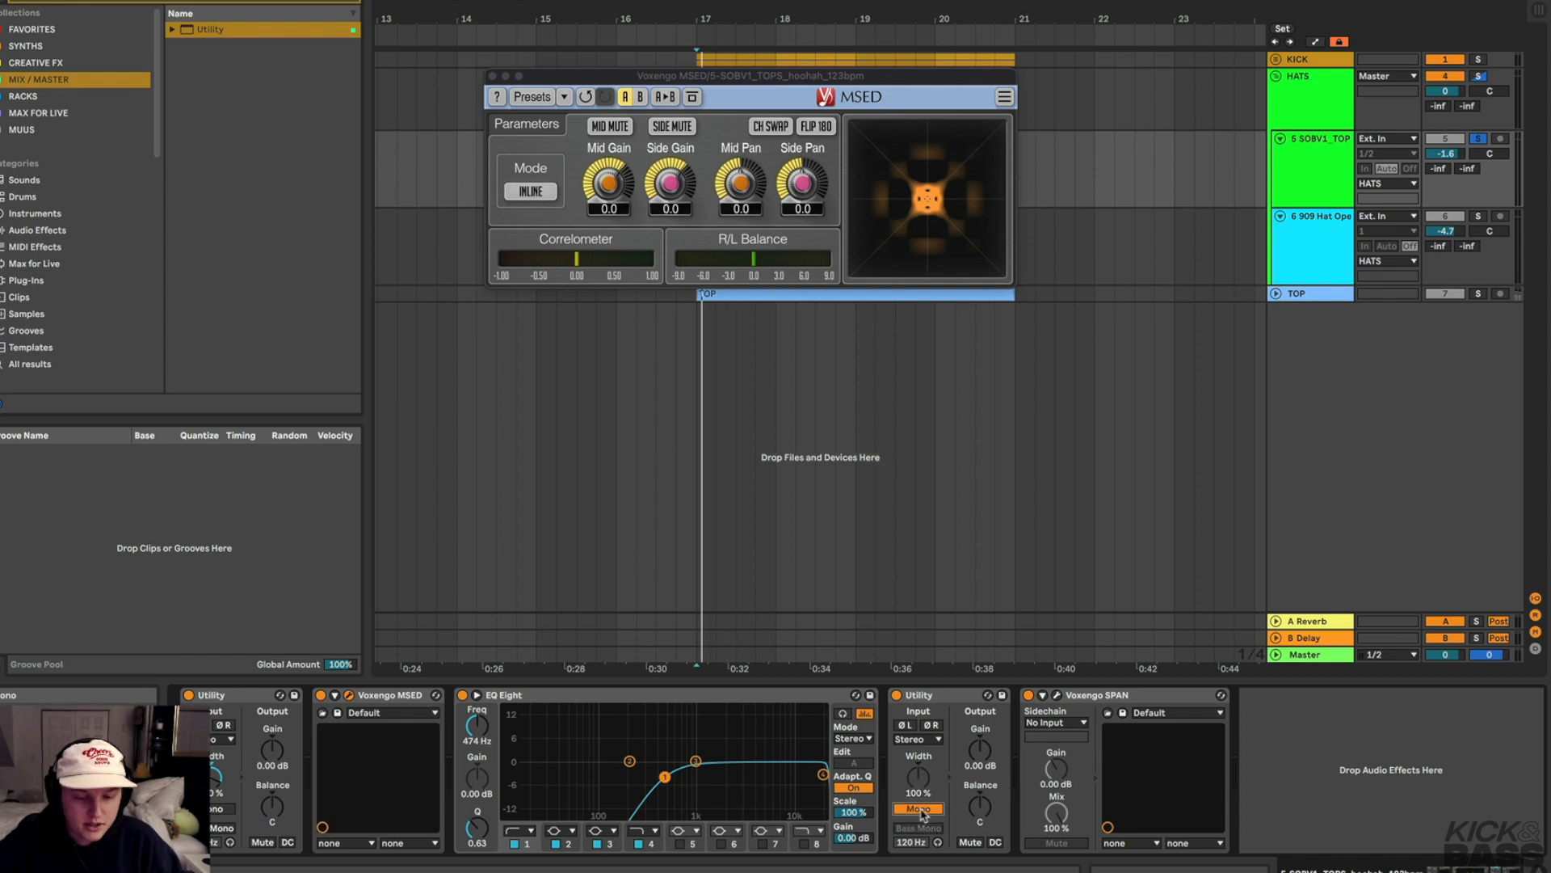
# Toggle the second Utility's Mono on and off during playback to compare mono and stereo
pyautogui.click(919, 809)
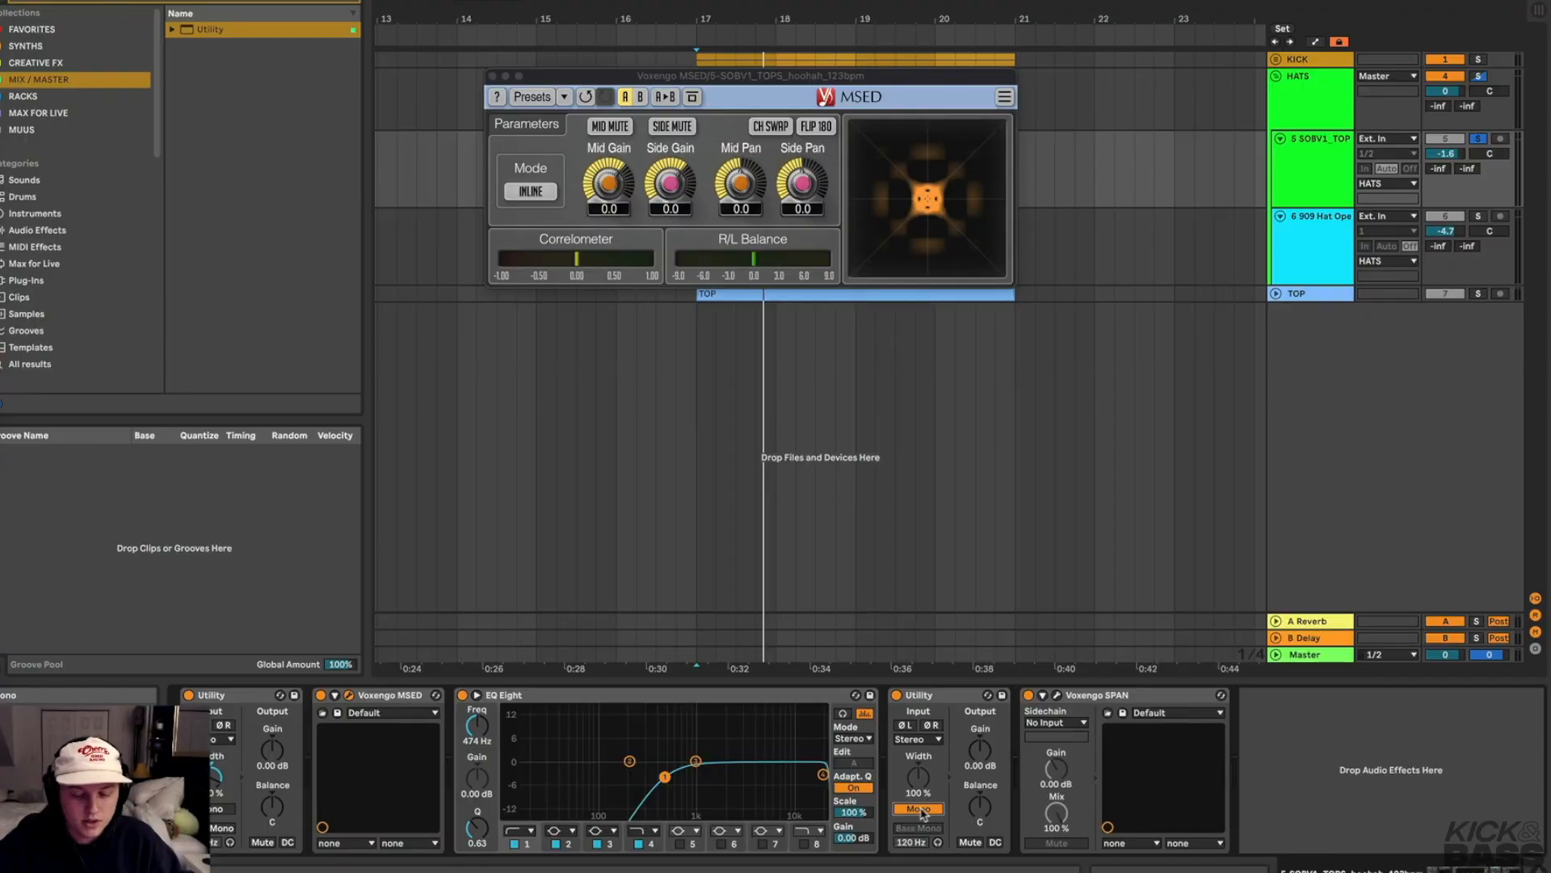
pyautogui.press('space')
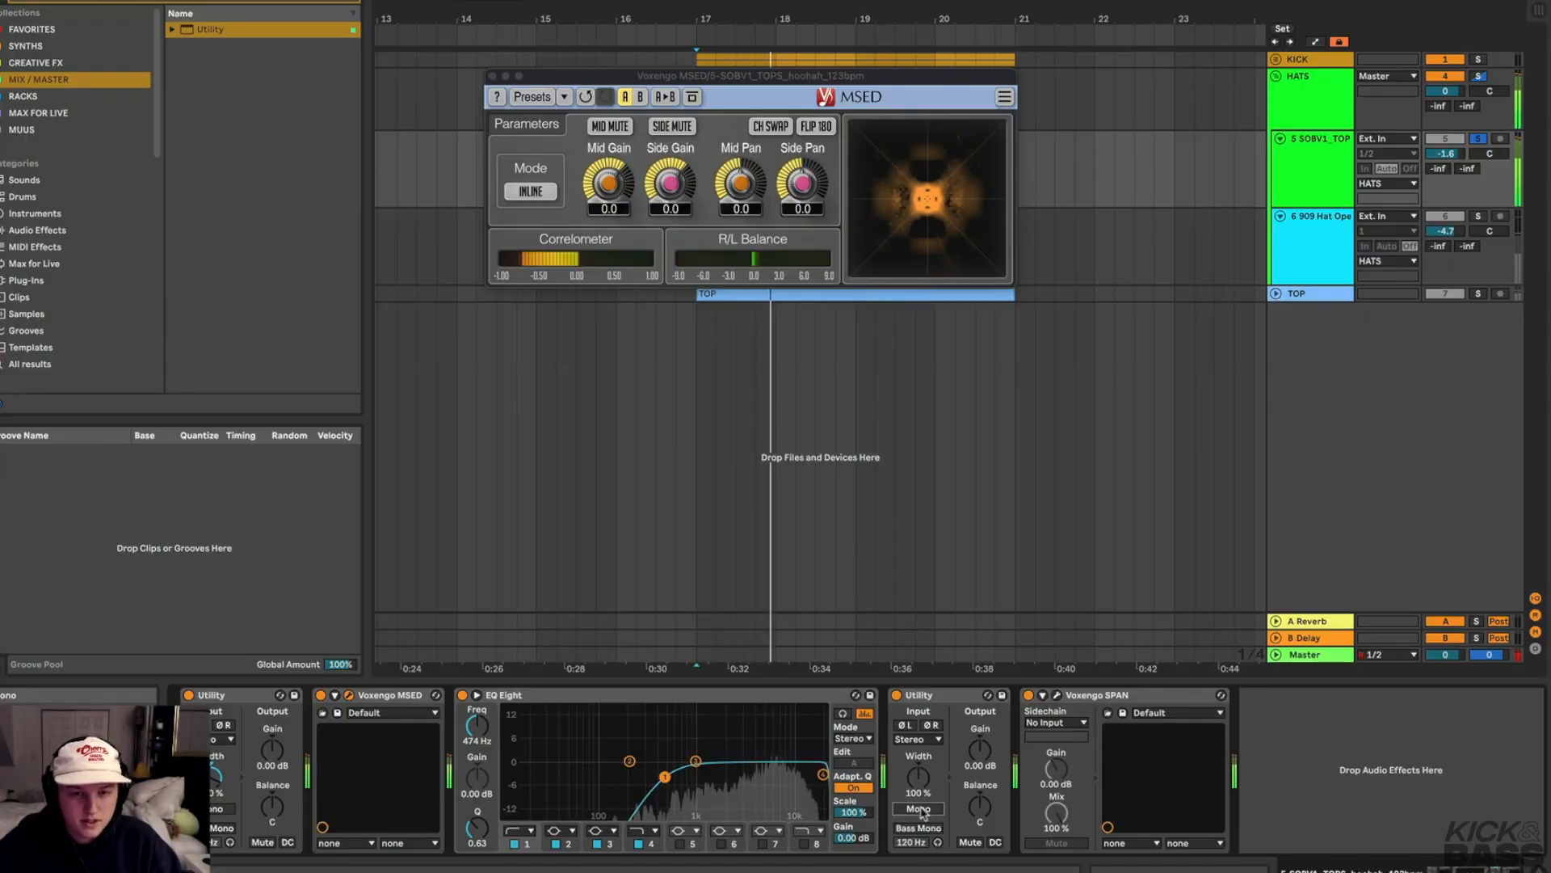
pyautogui.click(918, 809)
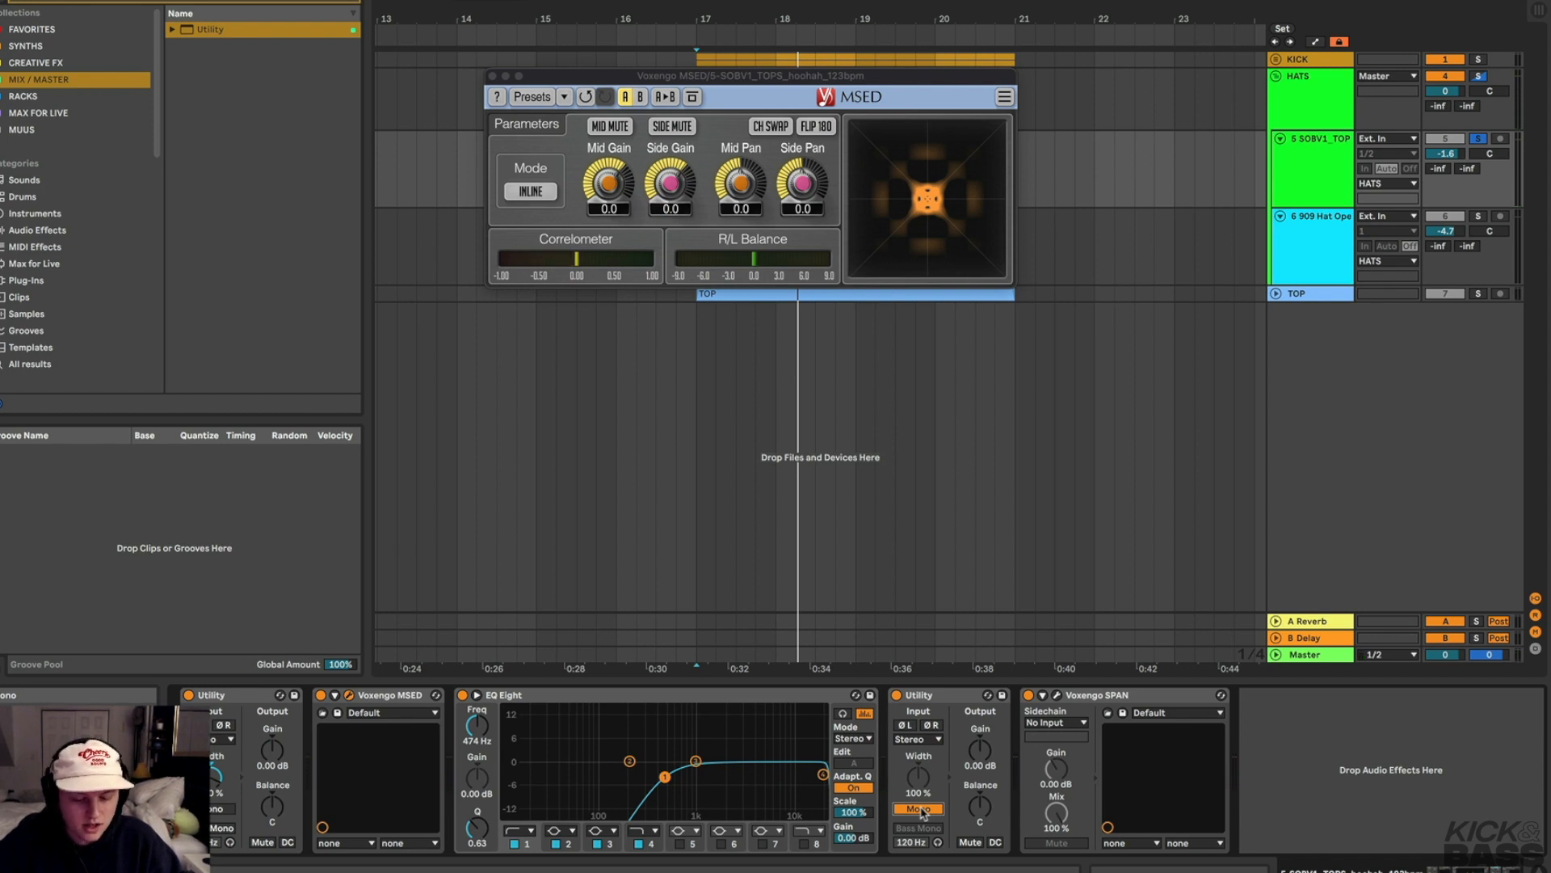
pyautogui.click(921, 811)
# Delete both Utility devices from the track's device chain
pyautogui.click(942, 698)
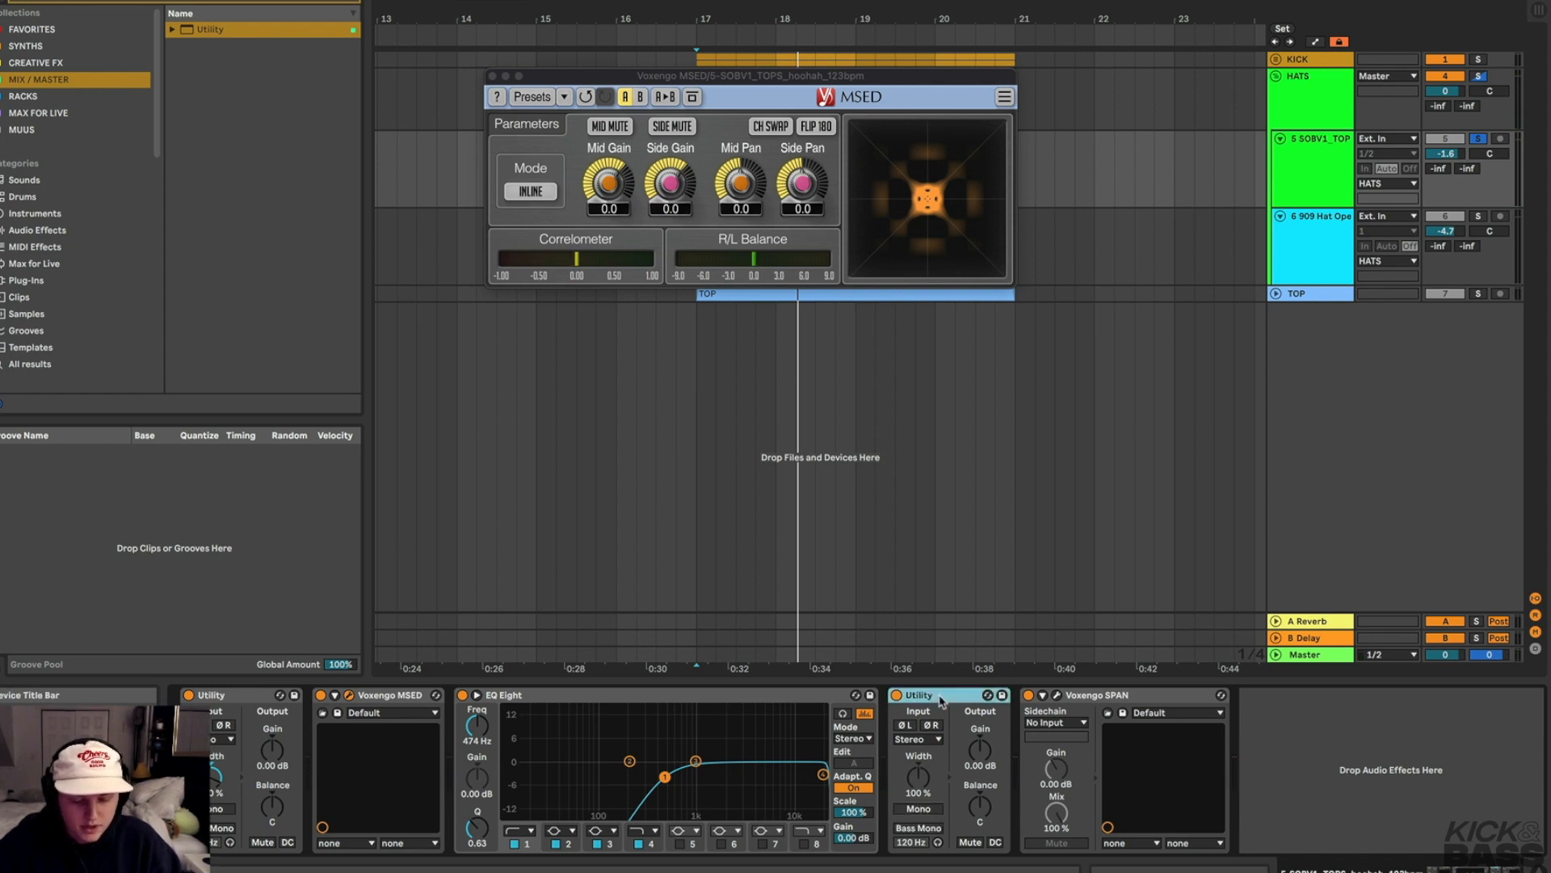
pyautogui.press('Delete')
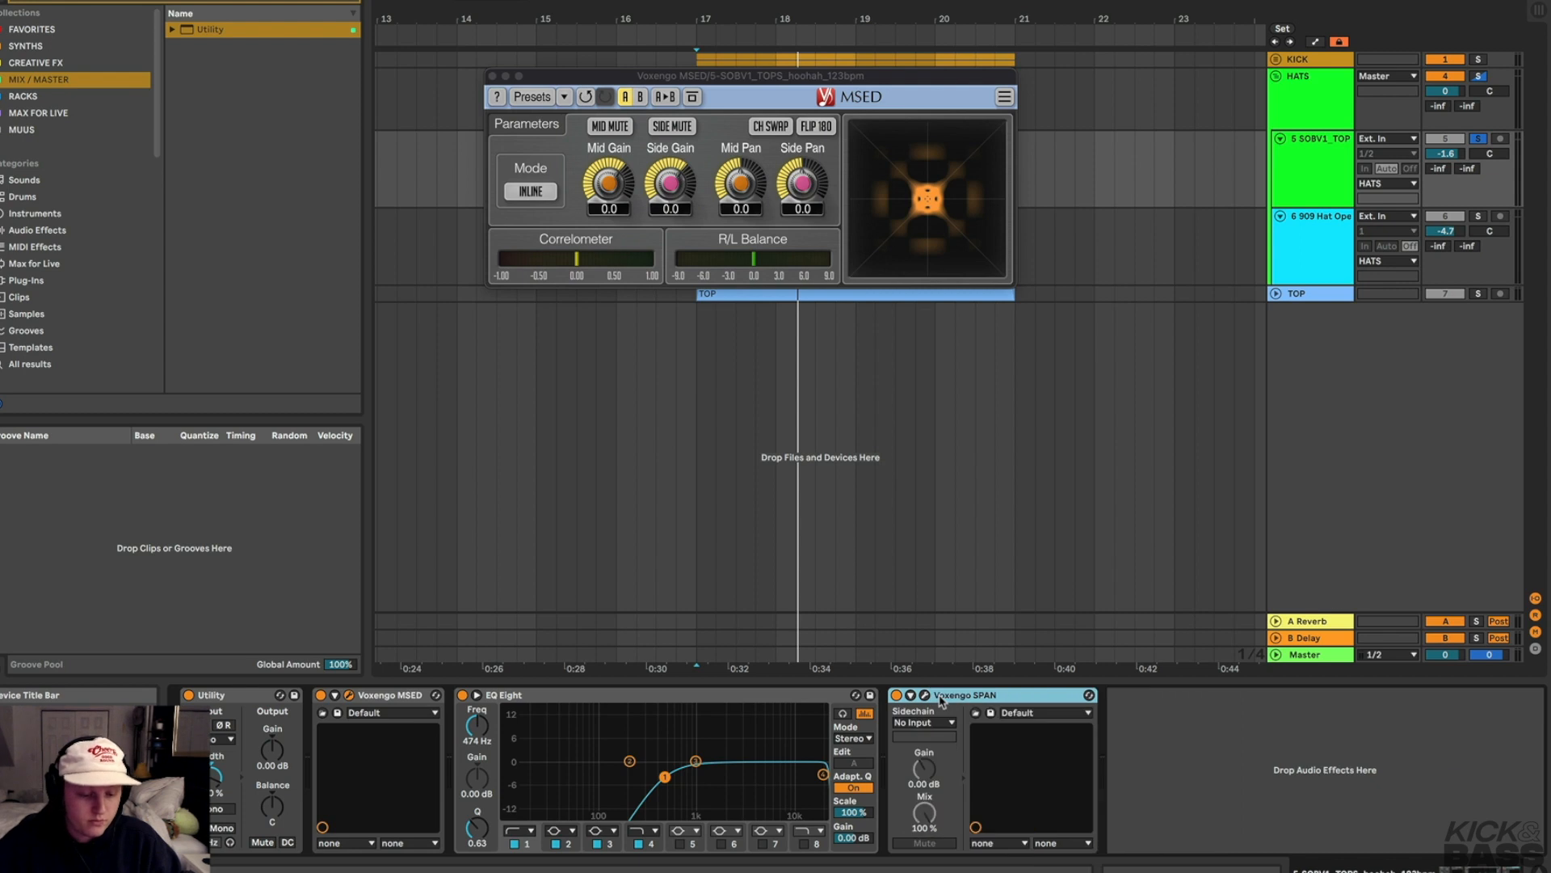
pyautogui.click(224, 696)
pyautogui.press('Delete')
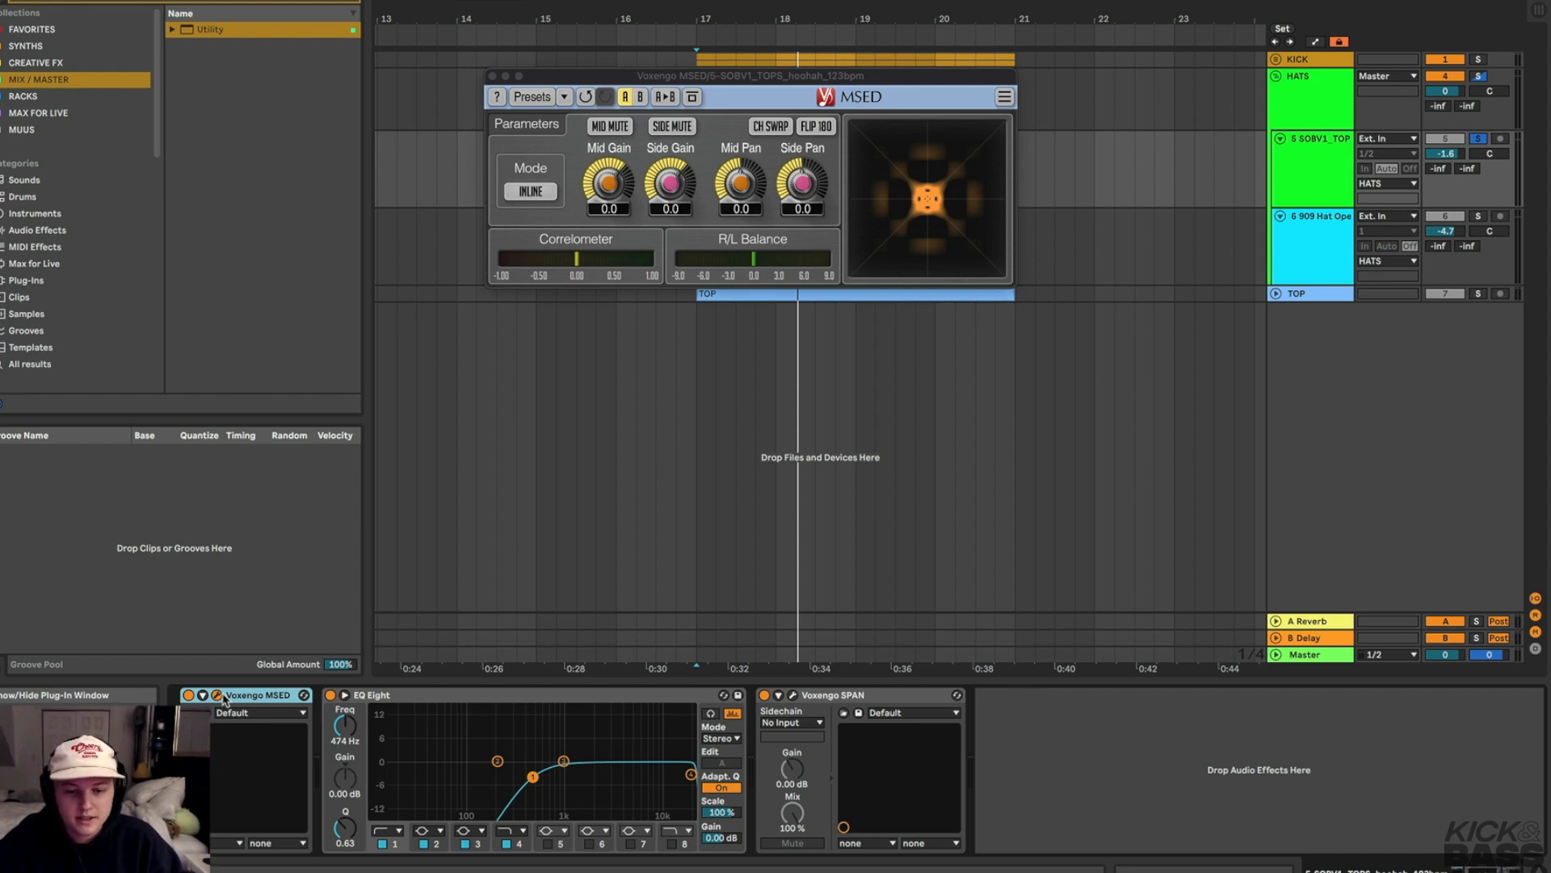
# Close the MSED window and rename the SOBV1_TOP track to Wide and the 909 hat track to MONO
pyautogui.click(492, 76)
pyautogui.click(1308, 196)
pyautogui.press('super+r')
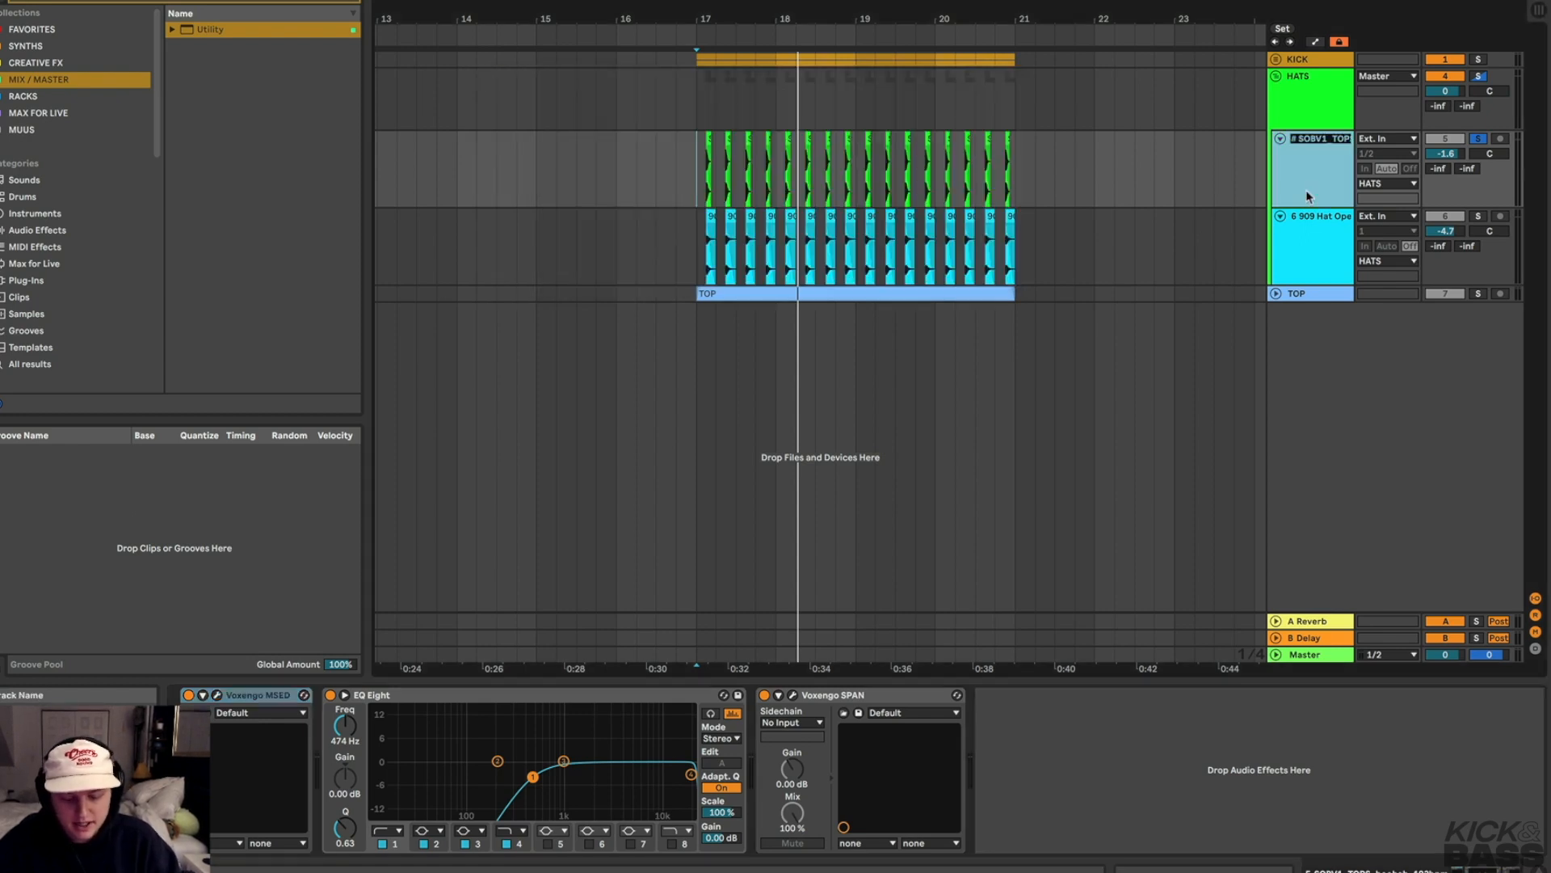
pyautogui.write('Wide')
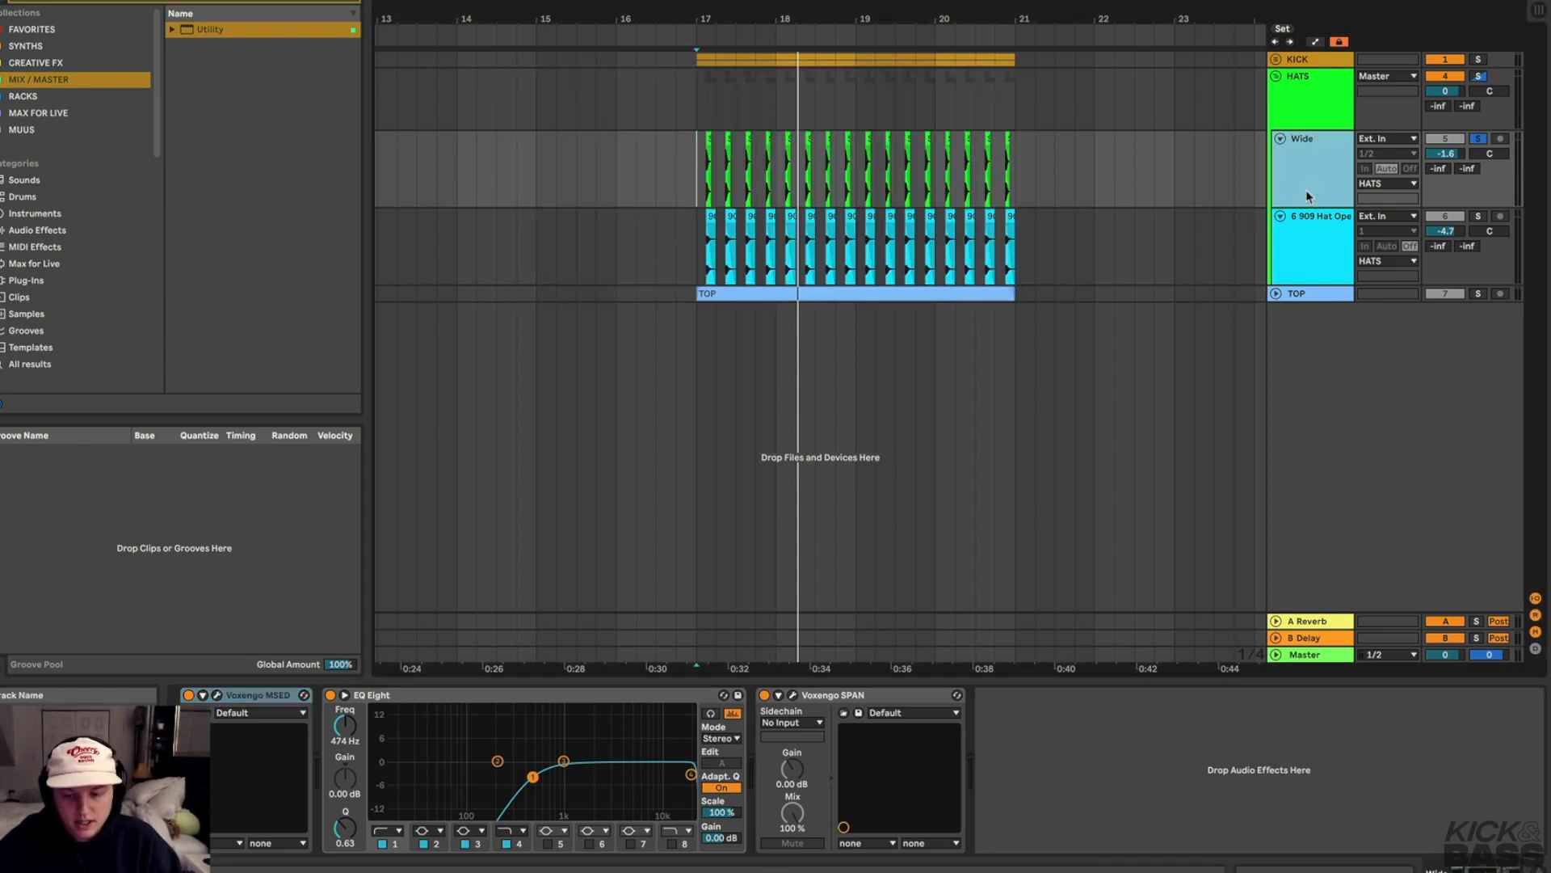
pyautogui.click(1310, 242)
pyautogui.press('super+r')
pyautogui.write('MONO')
pyautogui.press('Return')
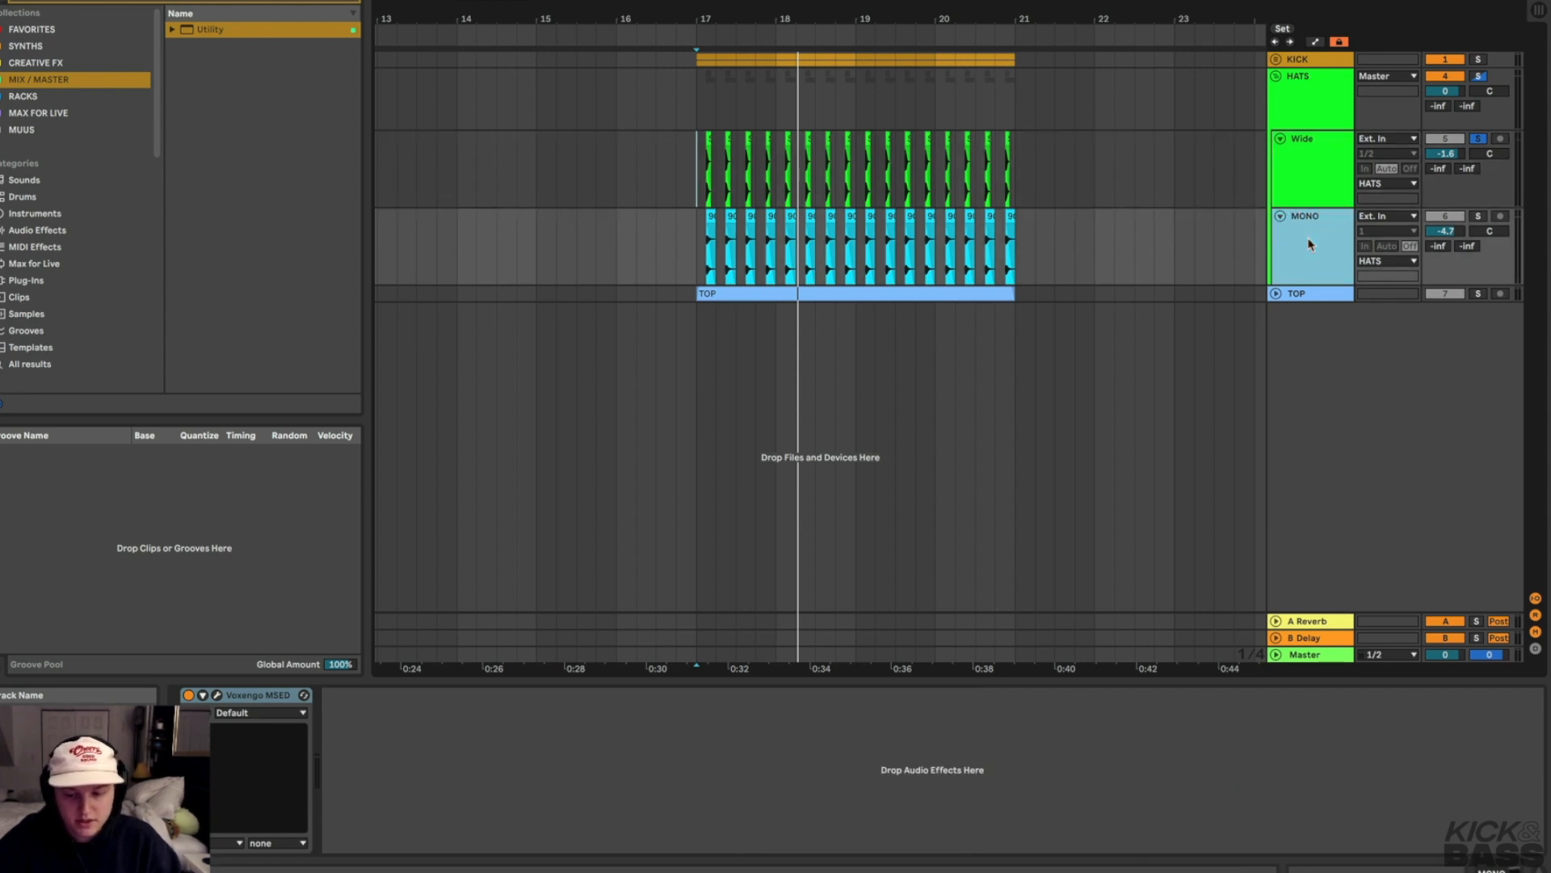
# Open MSED on the Wide track, solo the track and play it while watching the Correlometer
pyautogui.click(1298, 185)
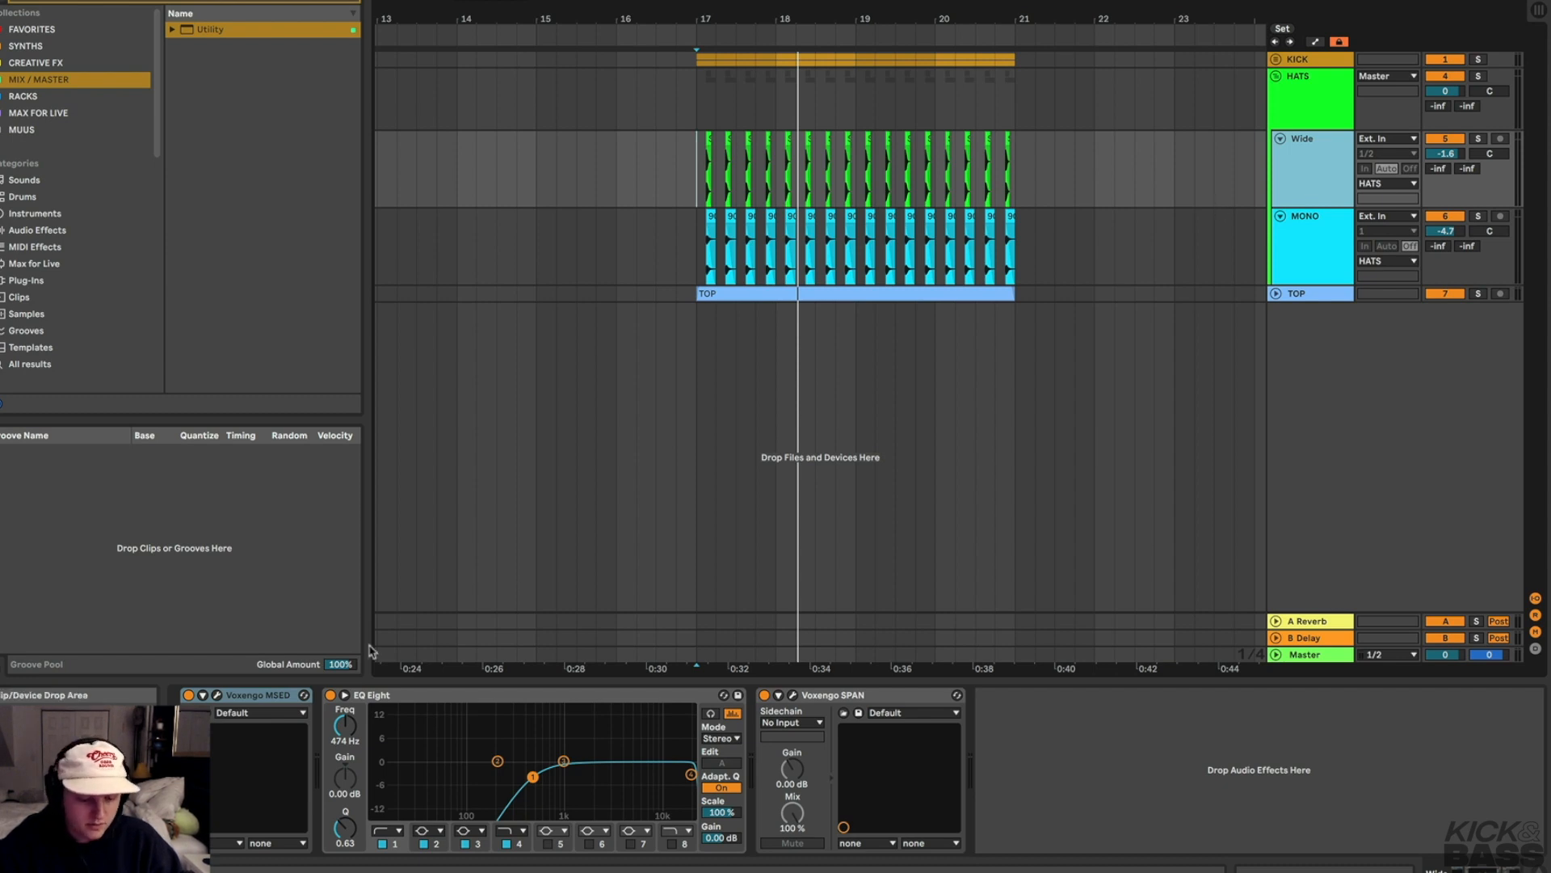
pyautogui.click(230, 695)
pyautogui.press('space')
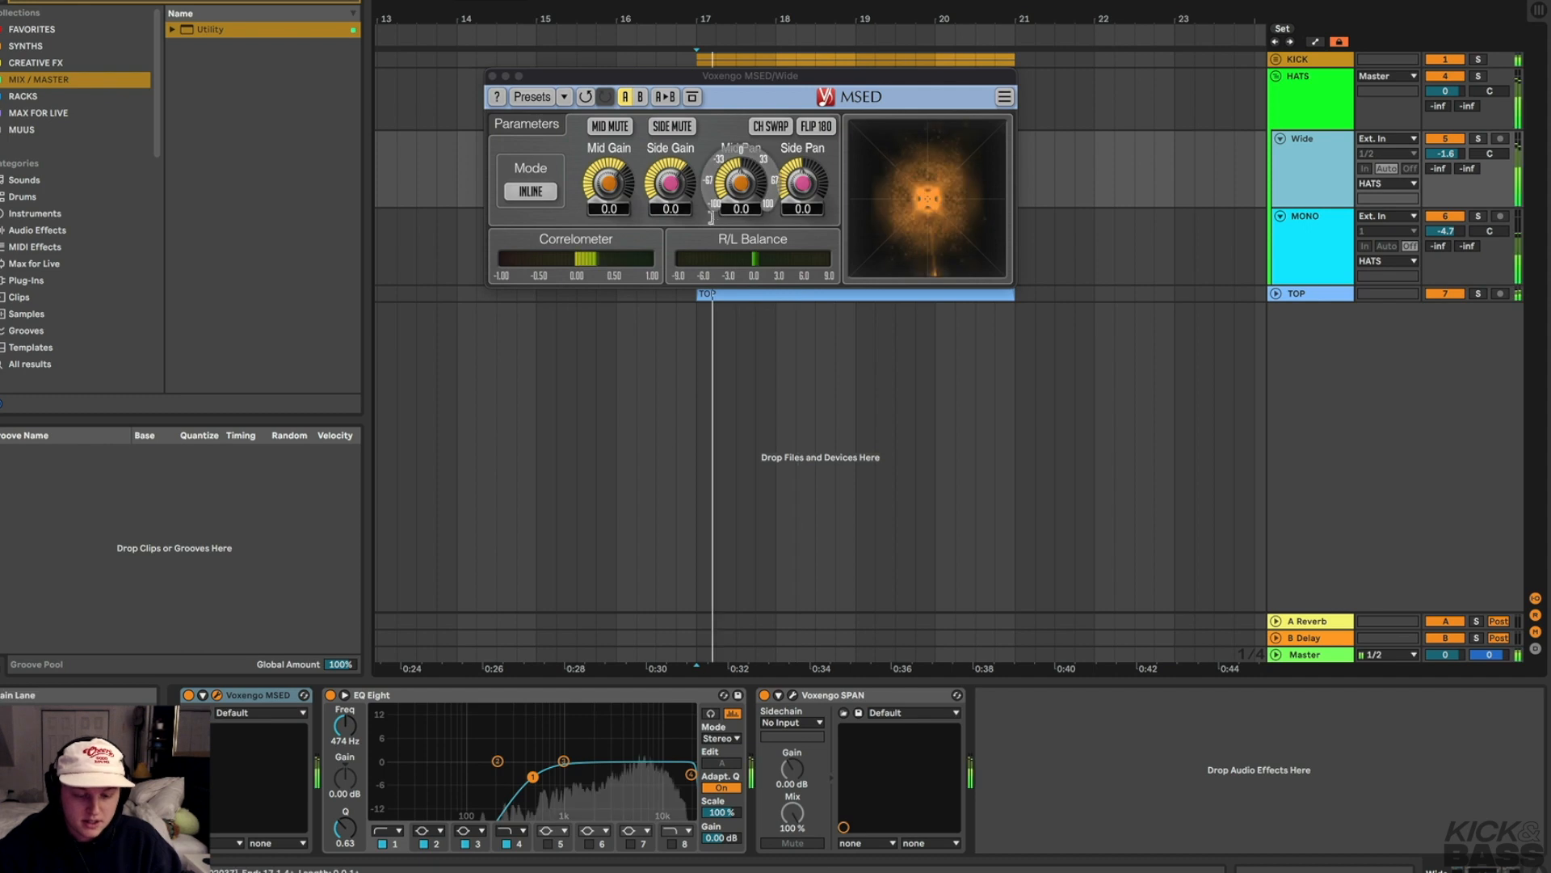
pyautogui.press('s')
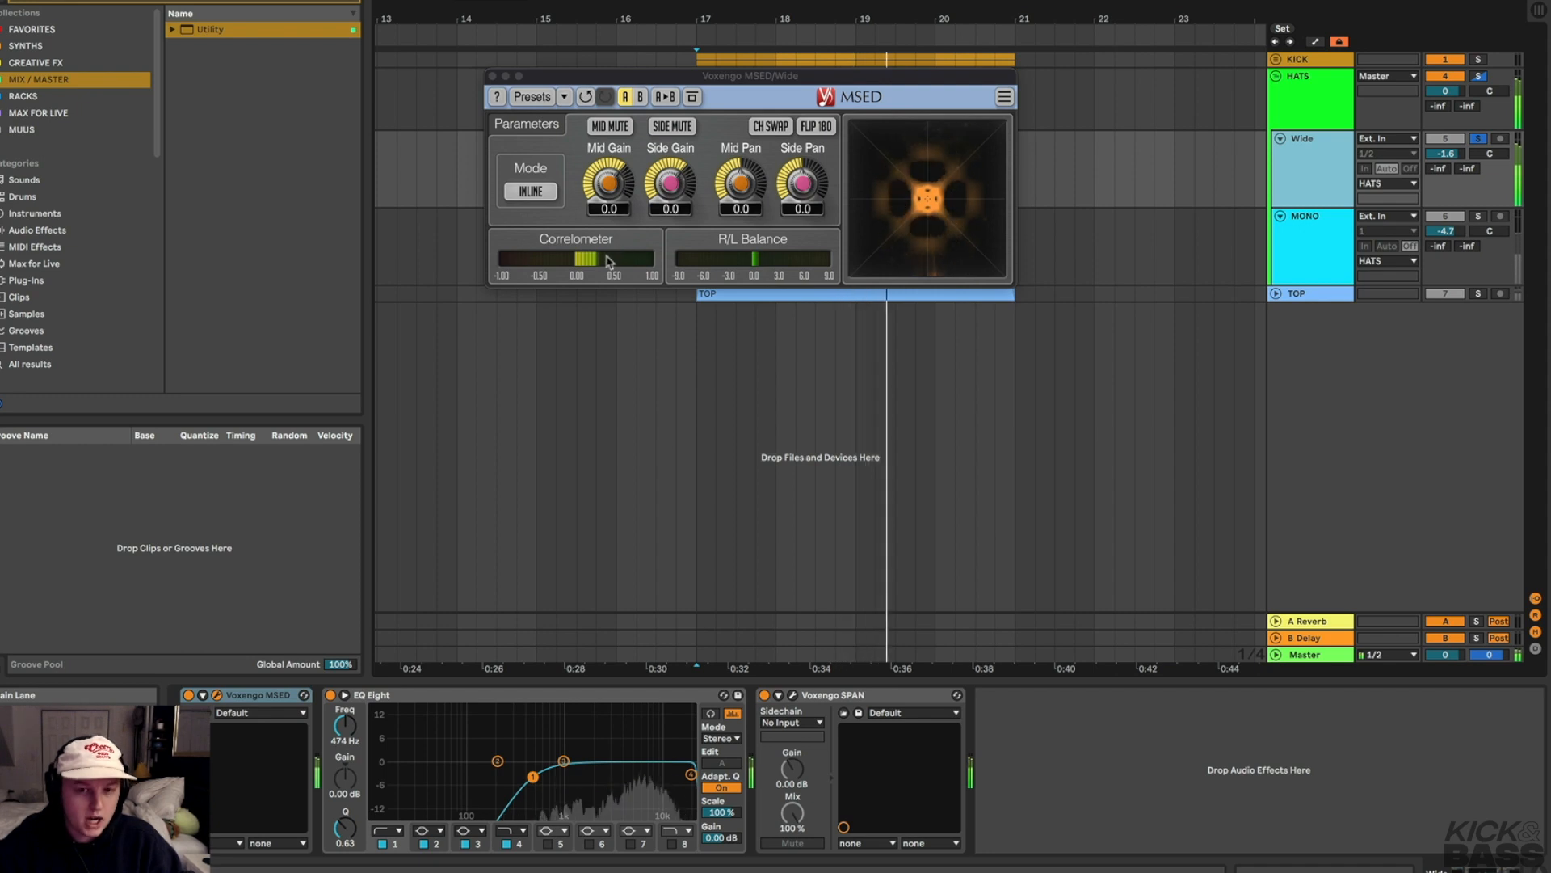
pyautogui.press('space')
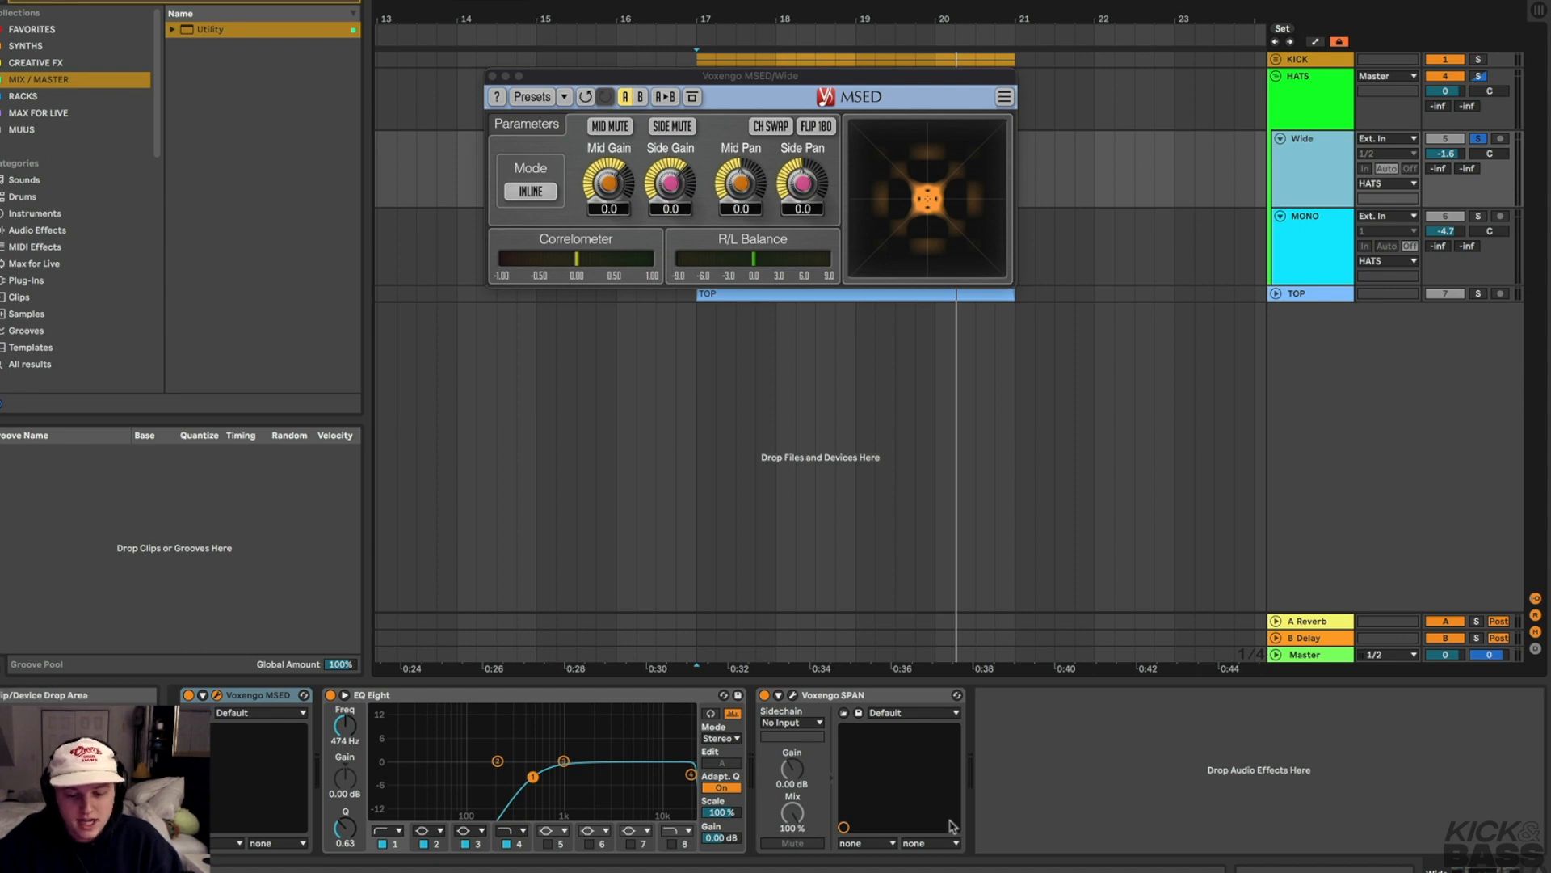
# Play the hats from the clip start and inspect the MSED window on the MONO track
pyautogui.click(1038, 822)
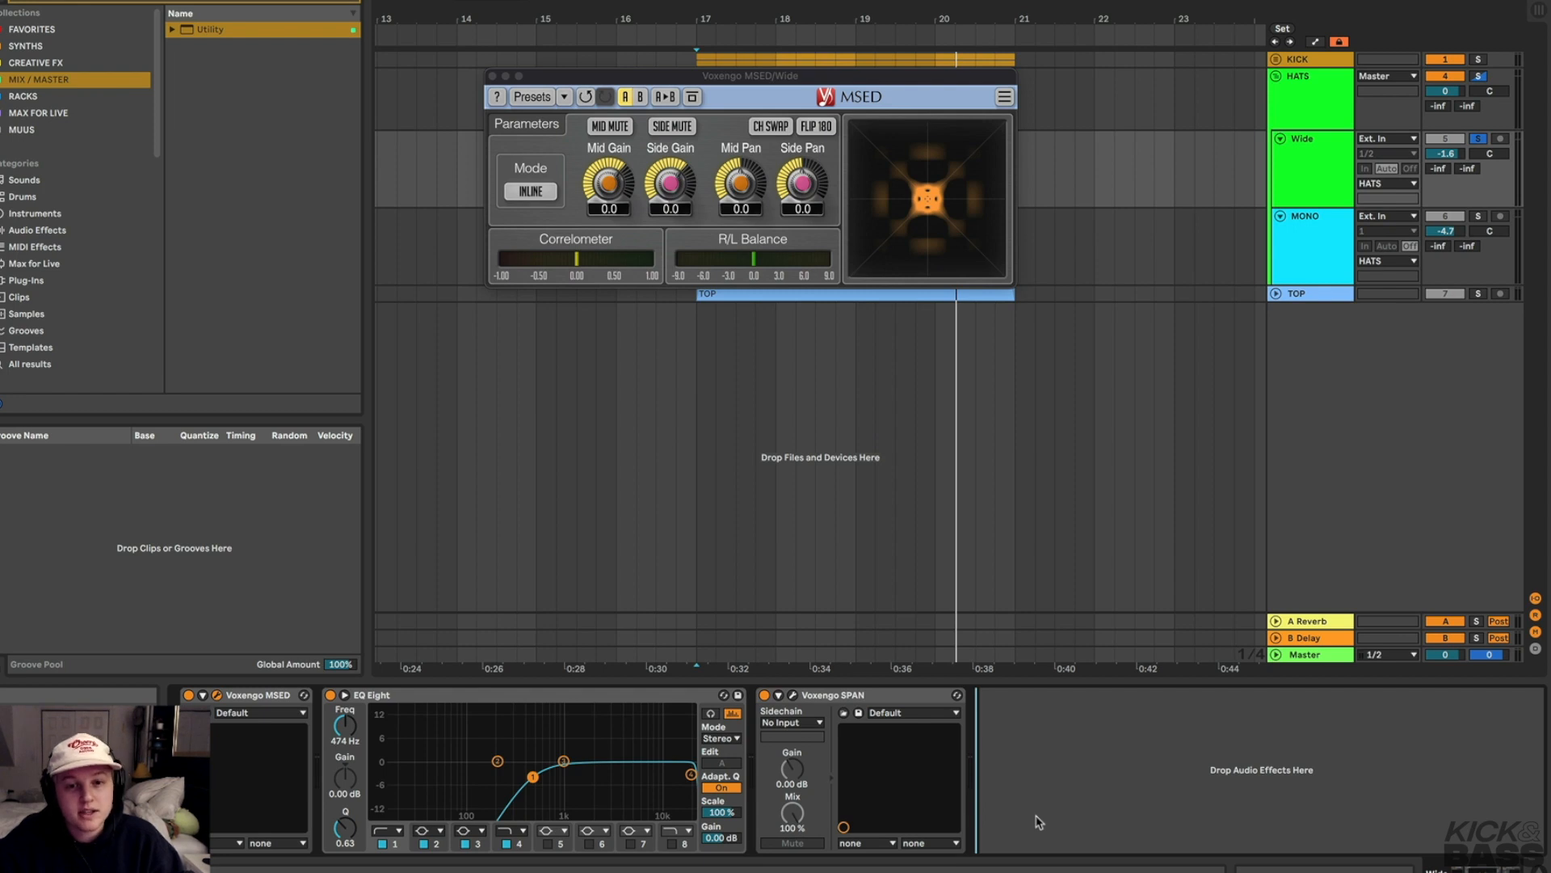
pyautogui.click(696, 182)
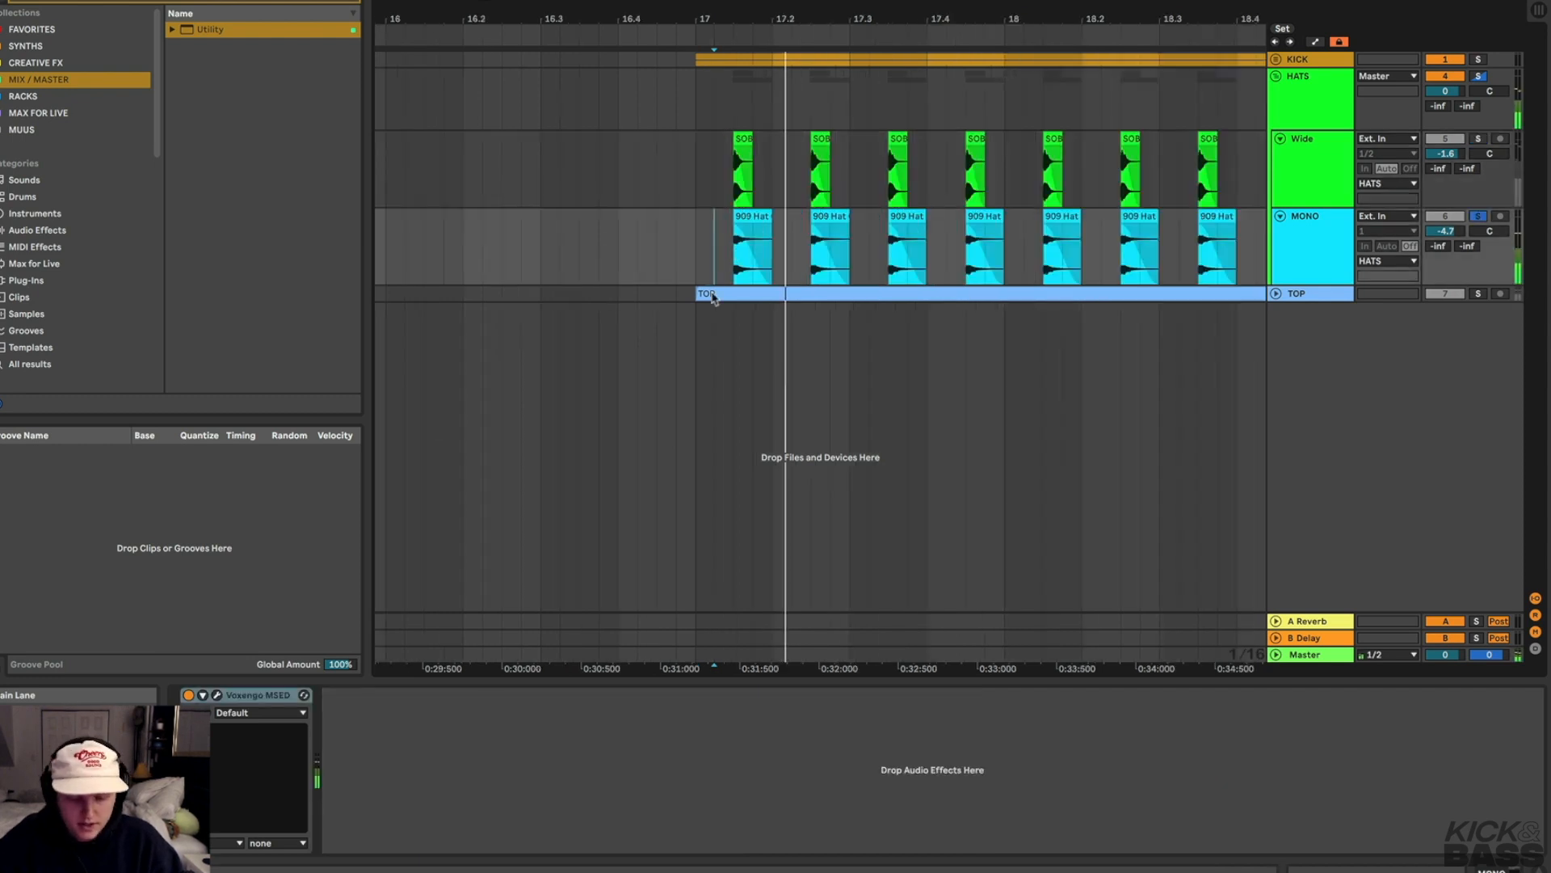
pyautogui.press('space')
pyautogui.press('space')
pyautogui.press('space')
pyautogui.press('space')
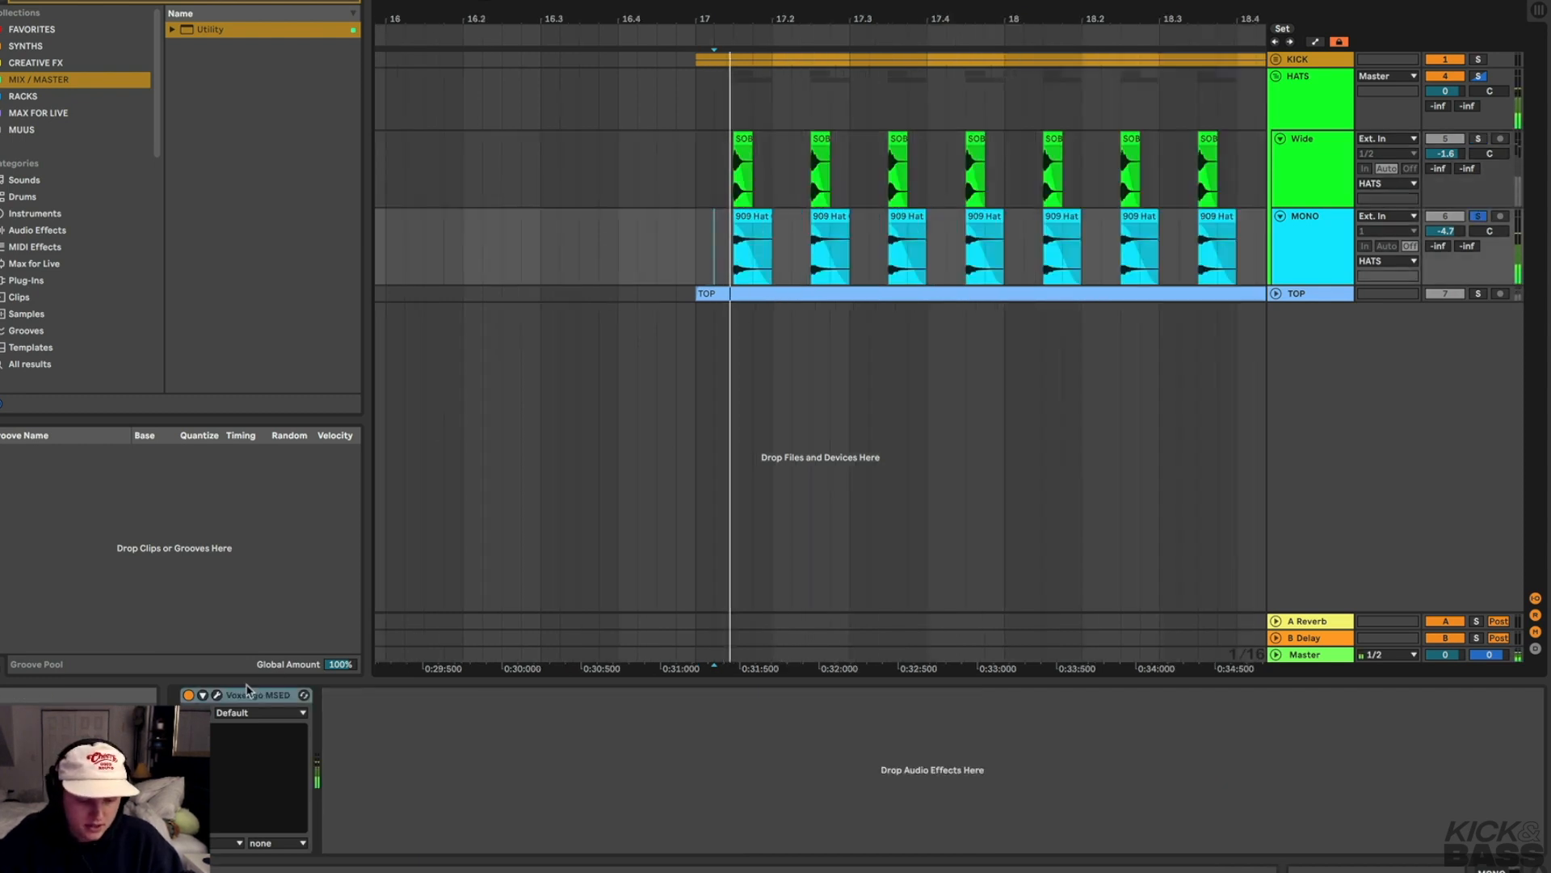
pyautogui.click(220, 697)
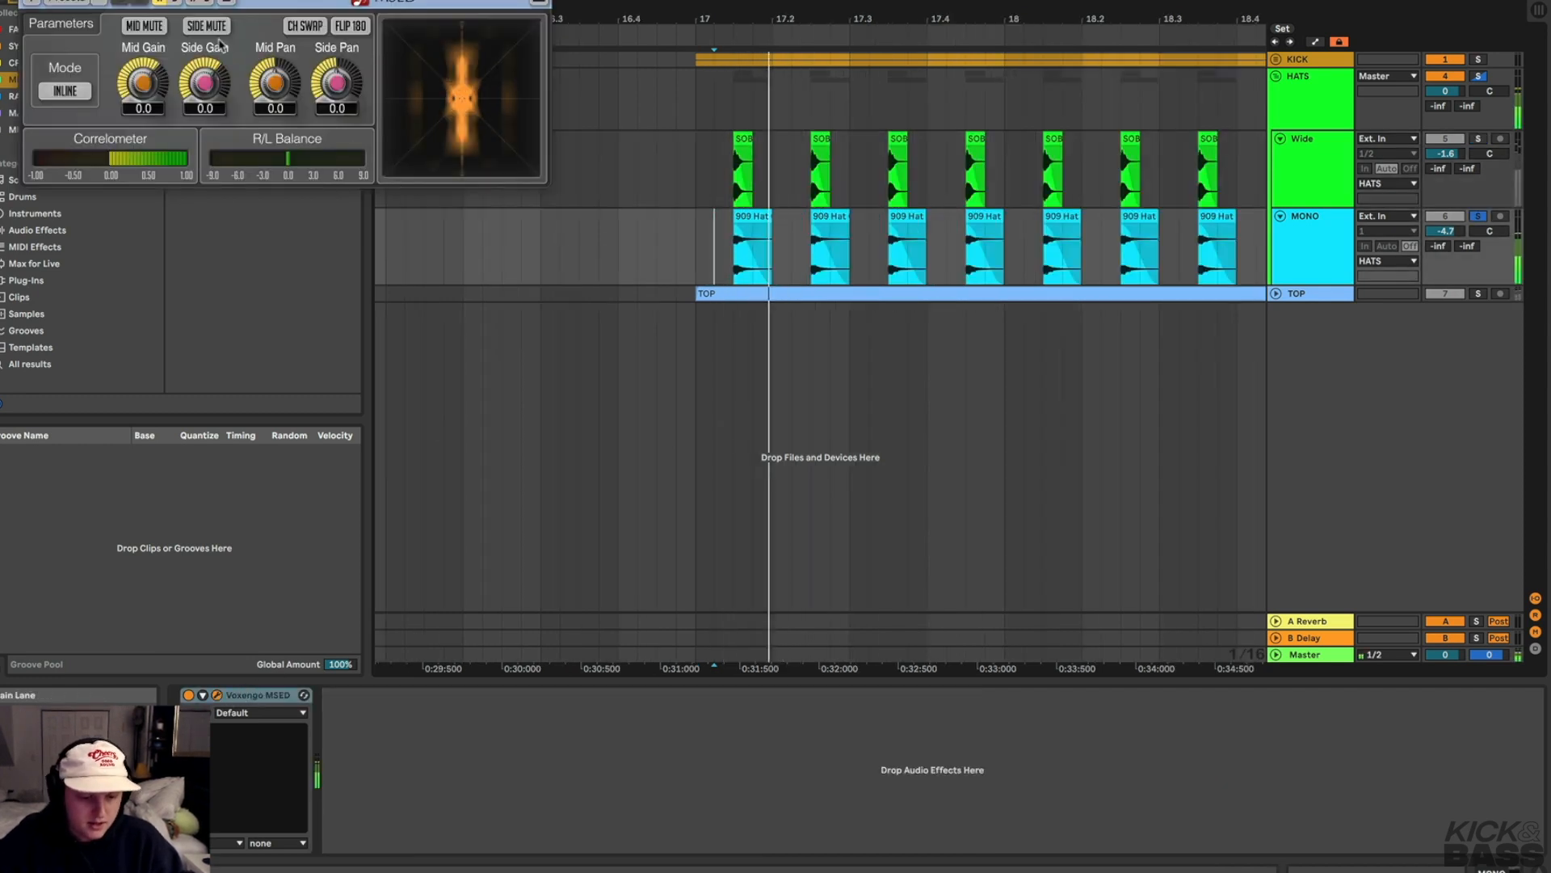
pyautogui.moveTo(171, 5); pyautogui.dragTo(557, 22)
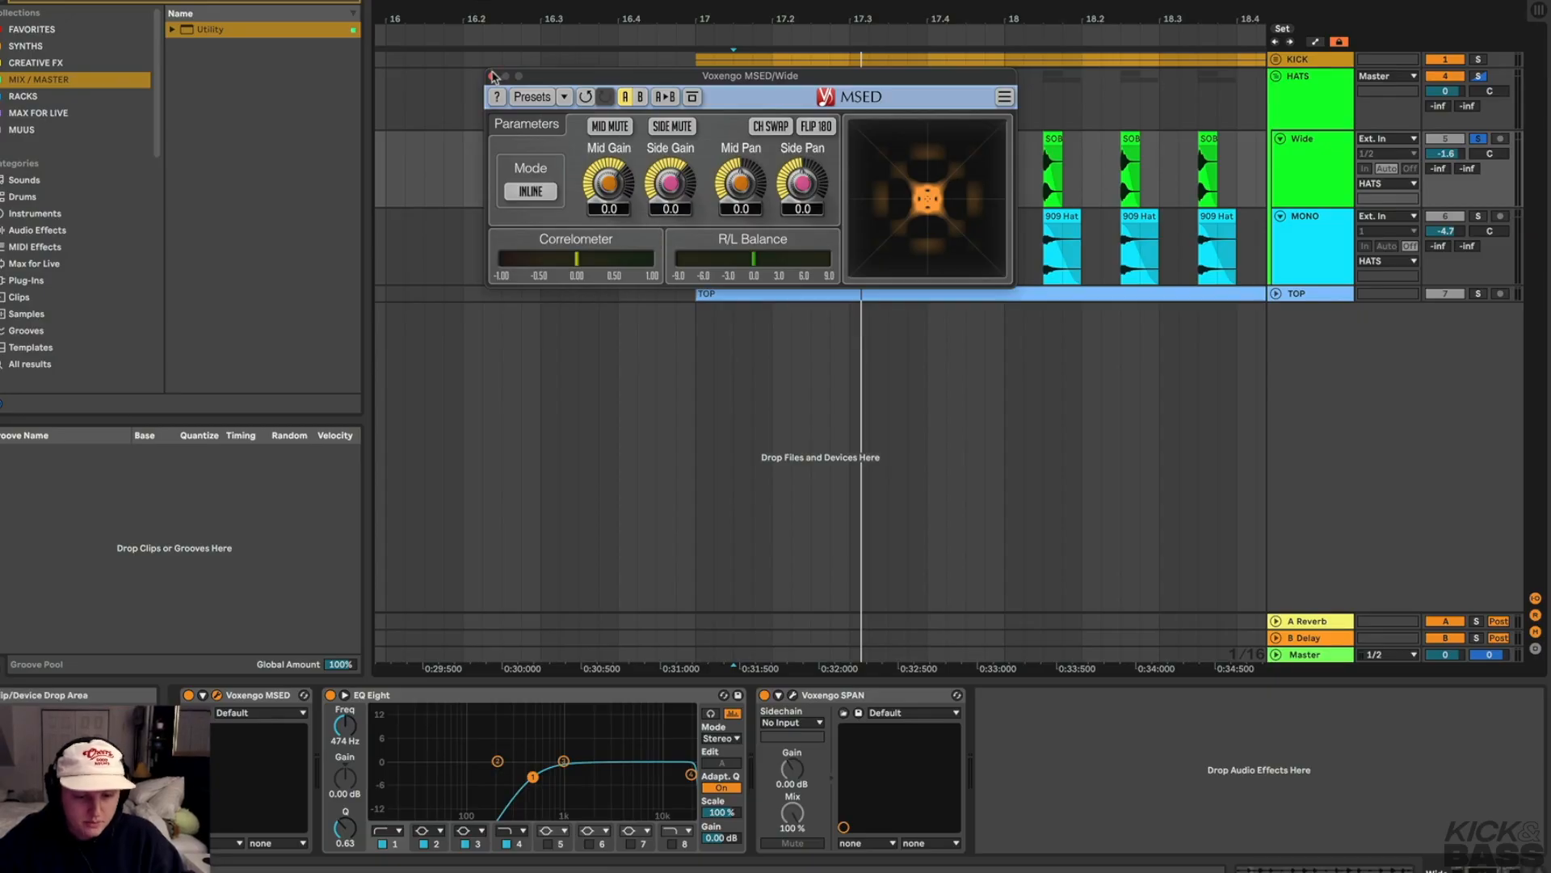
pyautogui.click(492, 75)
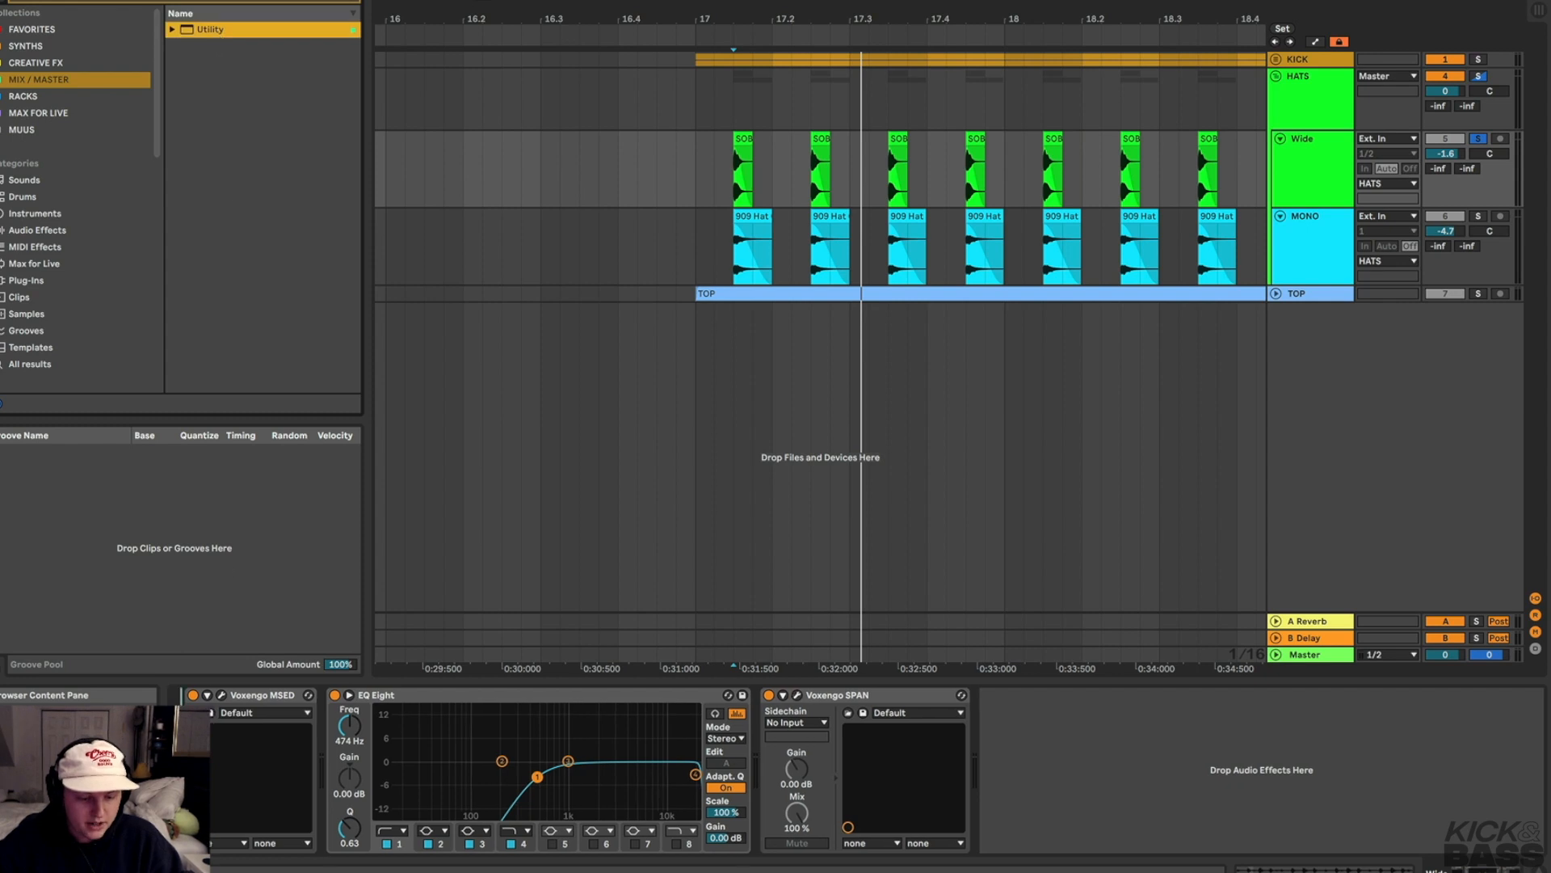
# Insert a Utility at the start of the Wide track's chain, open MSED and raise the Utility's Width while playing
pyautogui.moveTo(210, 30); pyautogui.dragTo(223, 796)
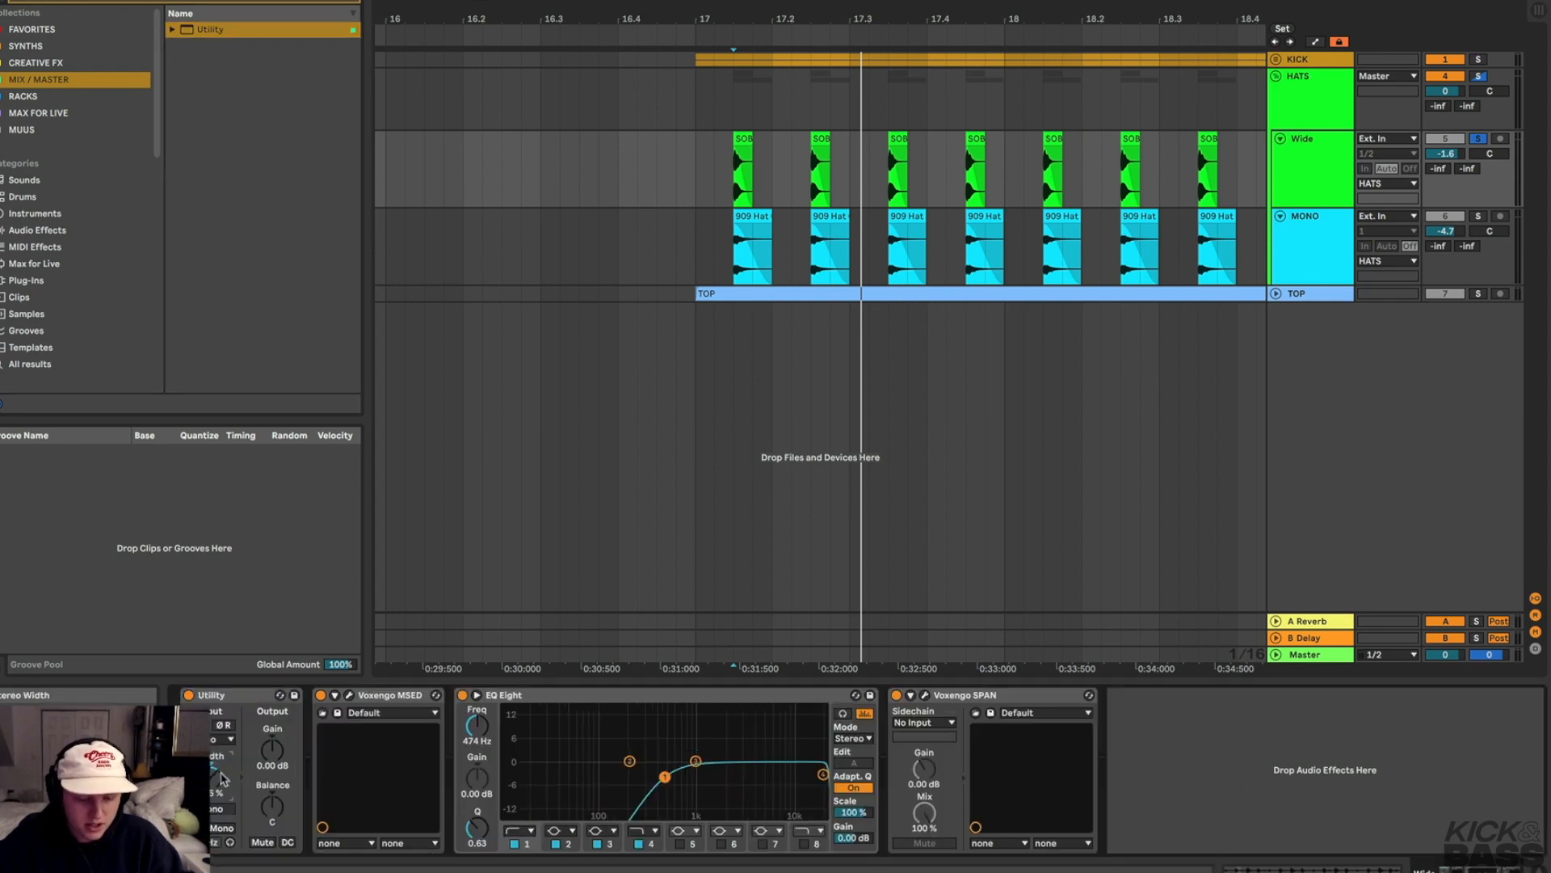
pyautogui.click(349, 695)
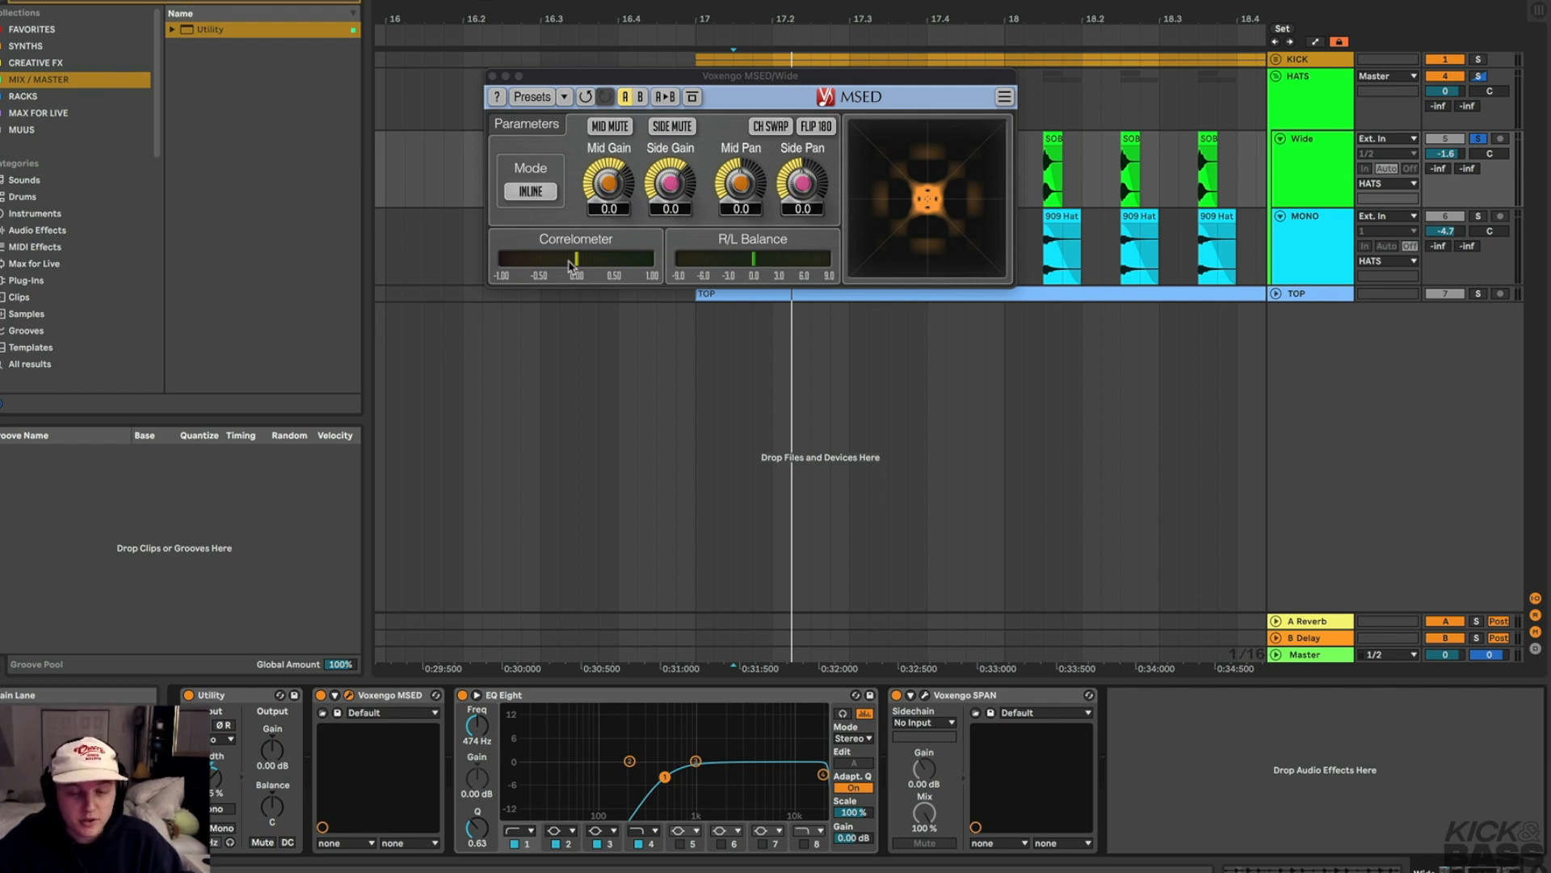
pyautogui.moveTo(669, 192)
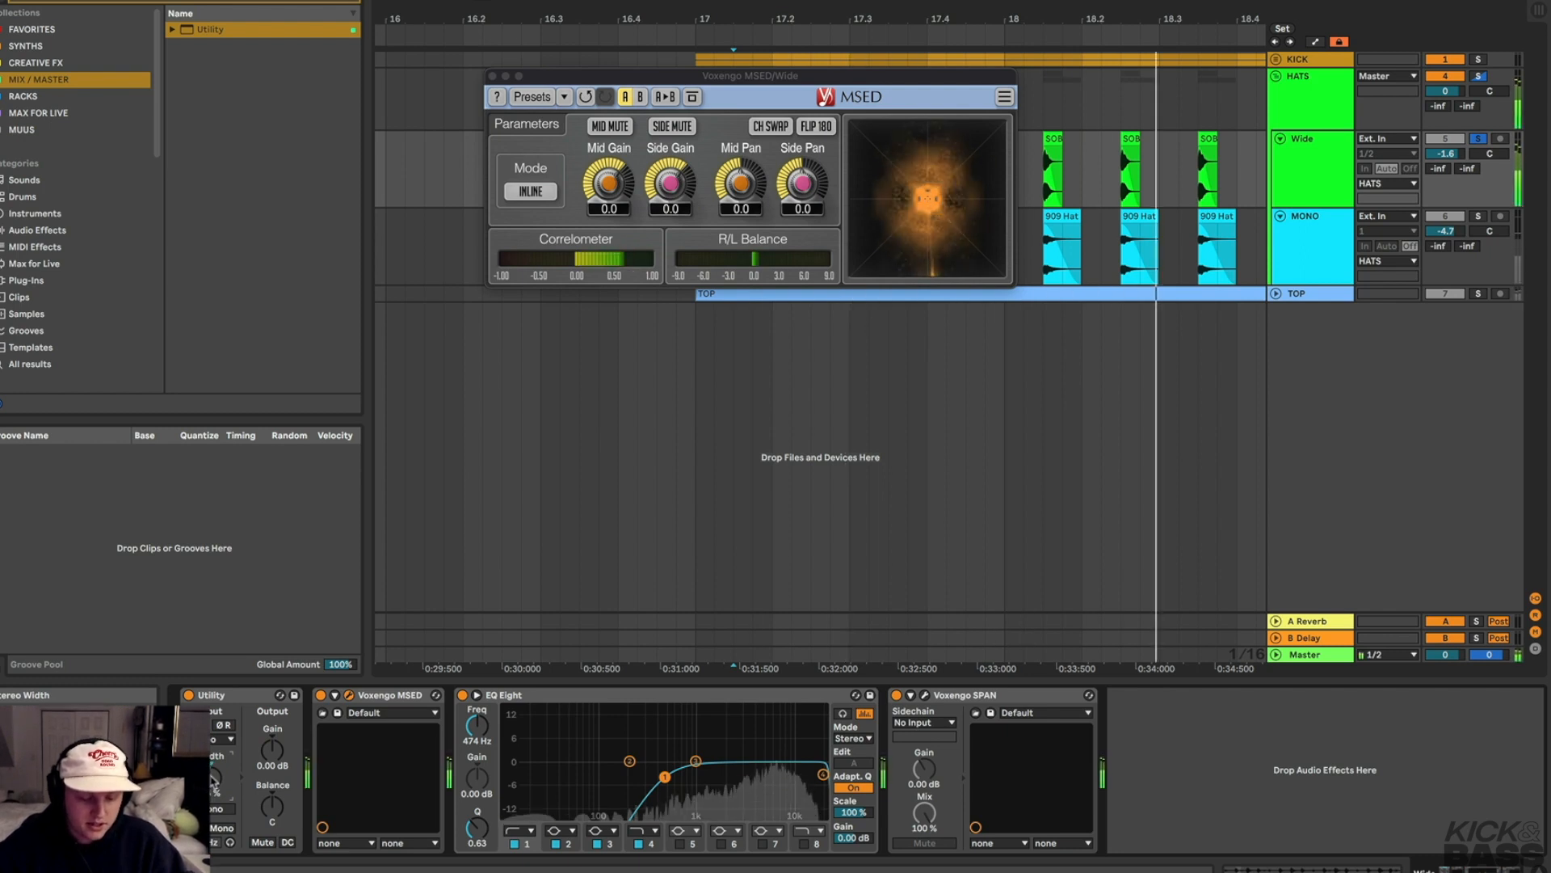
pyautogui.moveTo(215, 782); pyautogui.dragTo(214, 763)
pyautogui.press('space')
pyautogui.press('space')
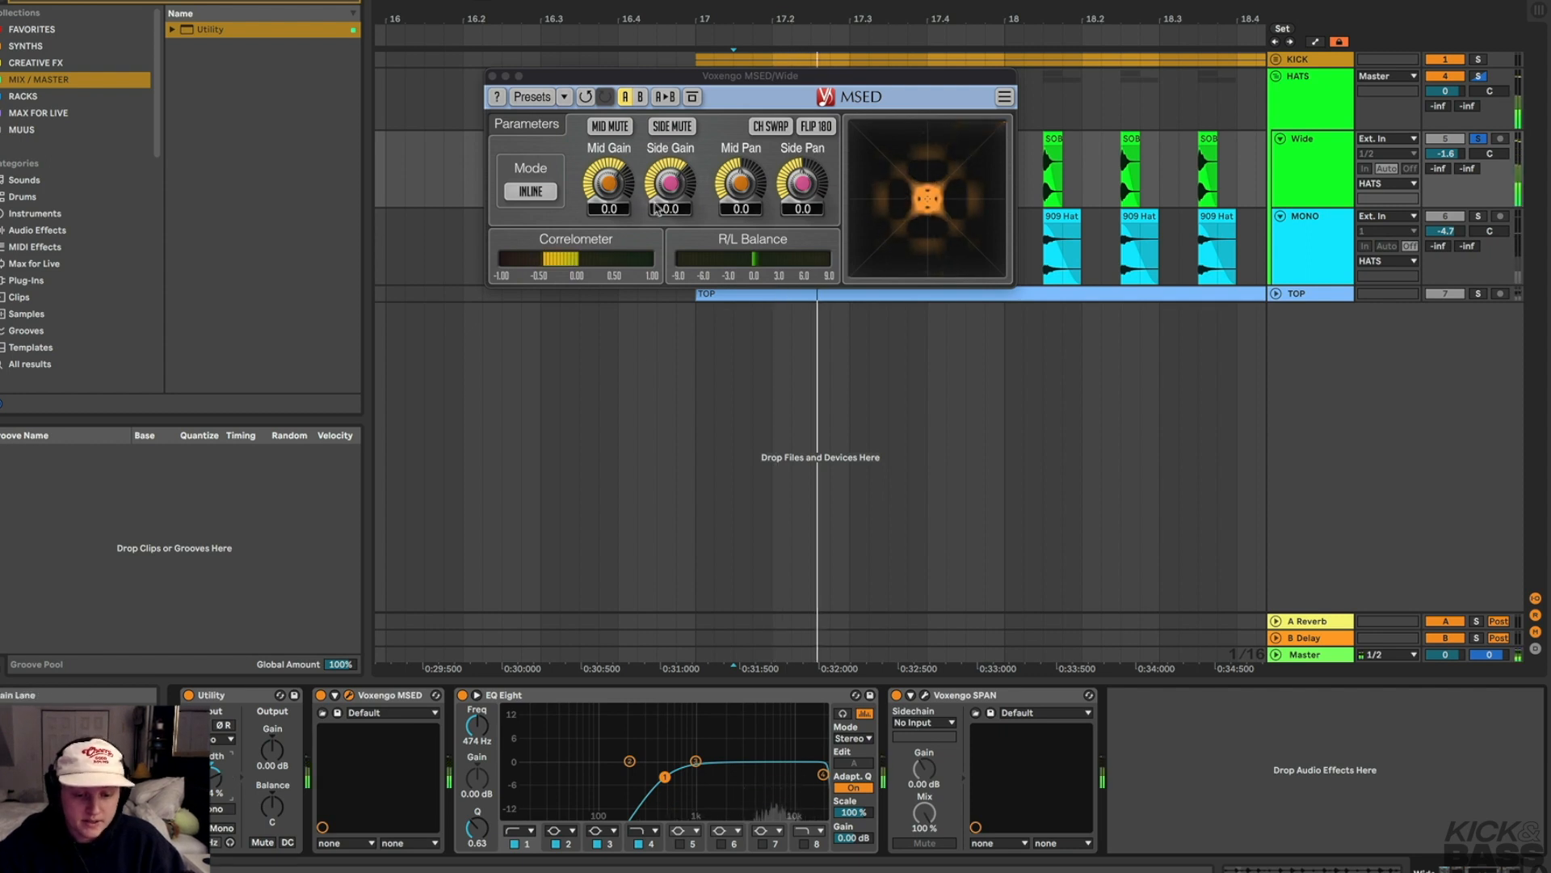
# Lower MSED's Side Gain to -6.5 dB
pyautogui.moveTo(670, 182); pyautogui.dragTo(670, 212)
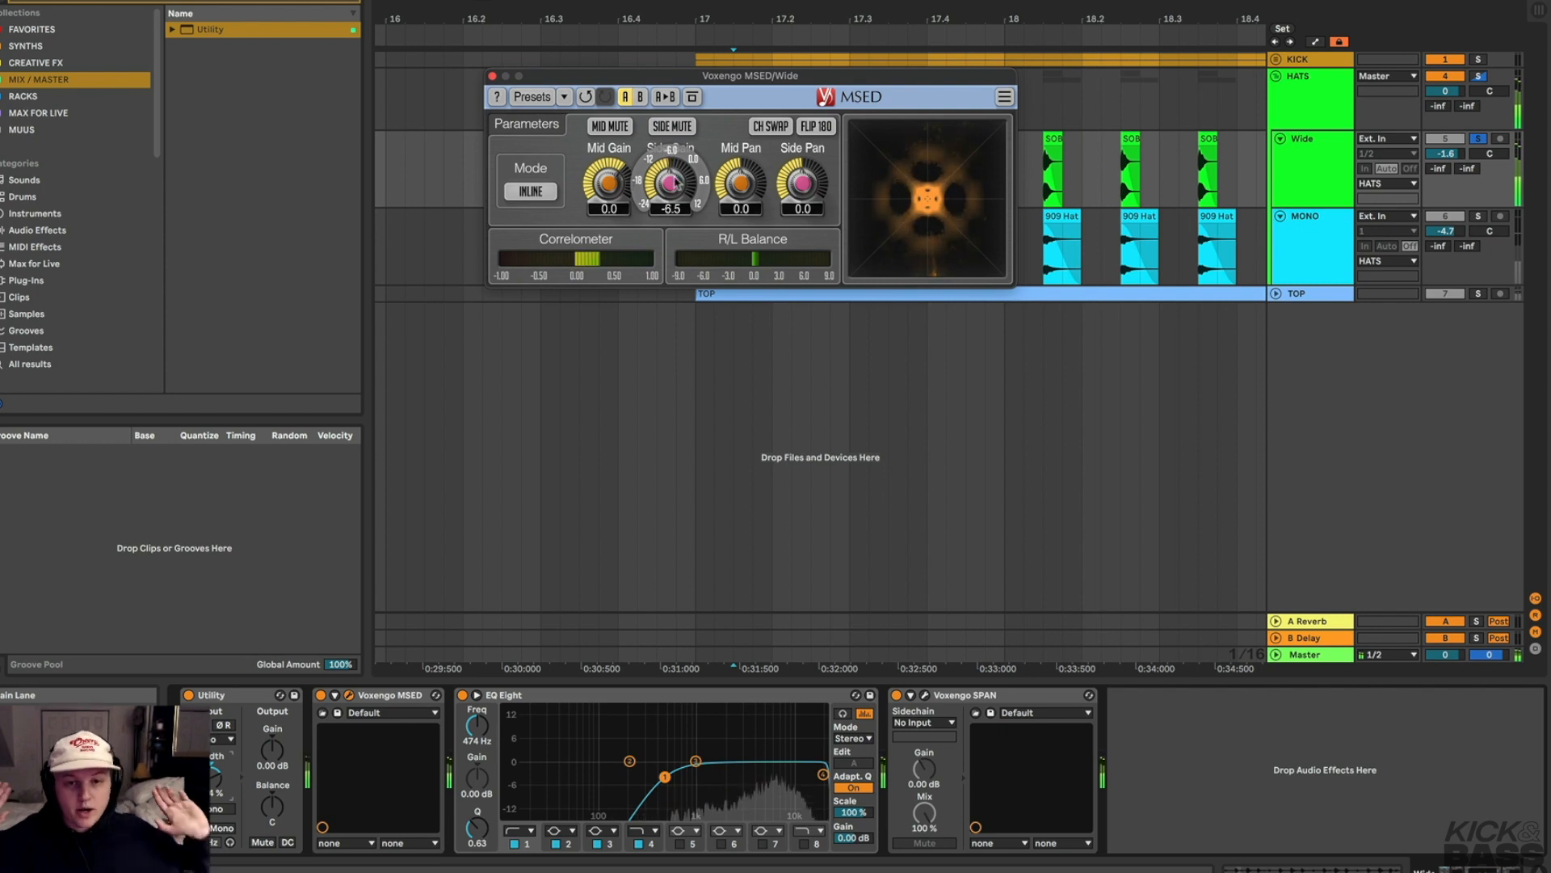